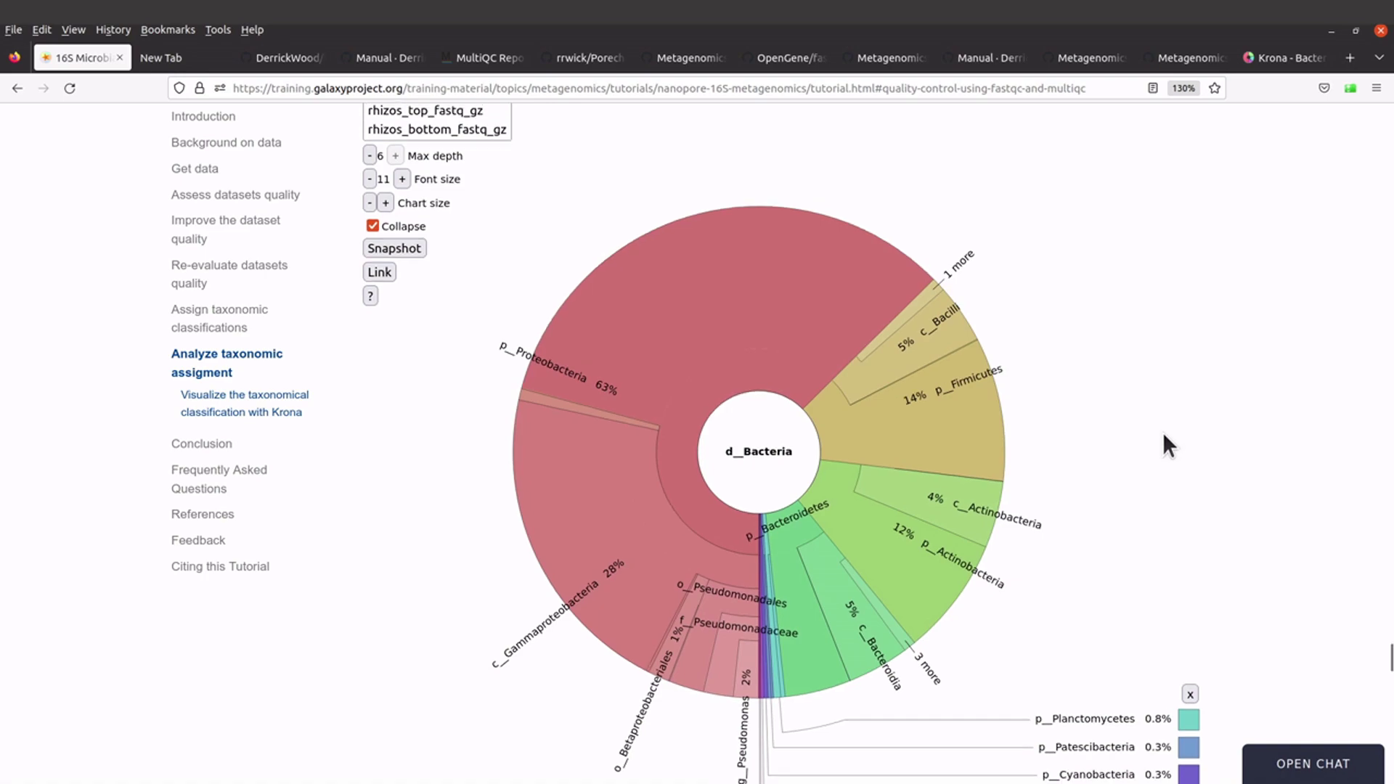
# Scroll the tutorial page to the Question and Solution box below the Krona chart.
pyautogui.scroll(3, 1163, 435)
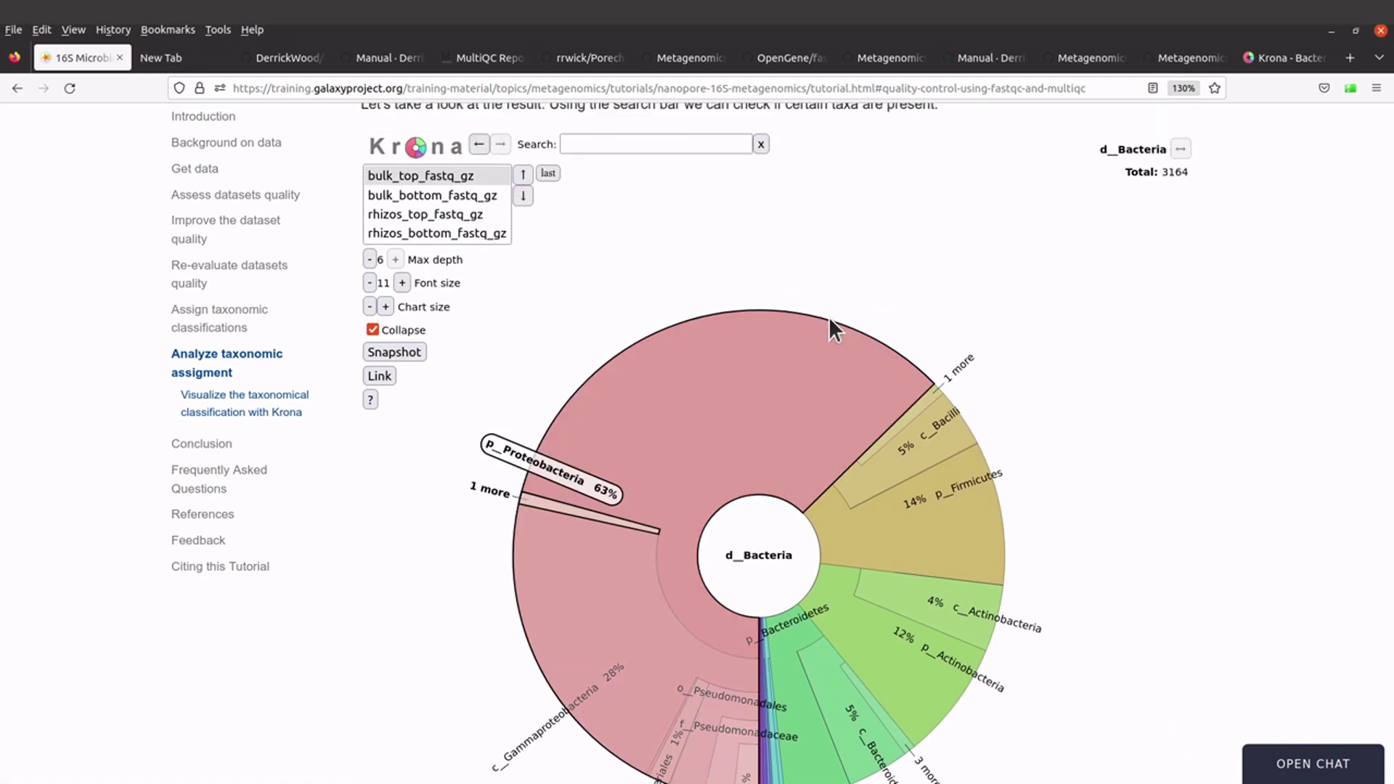
pyautogui.scroll(-5, 824, 436)
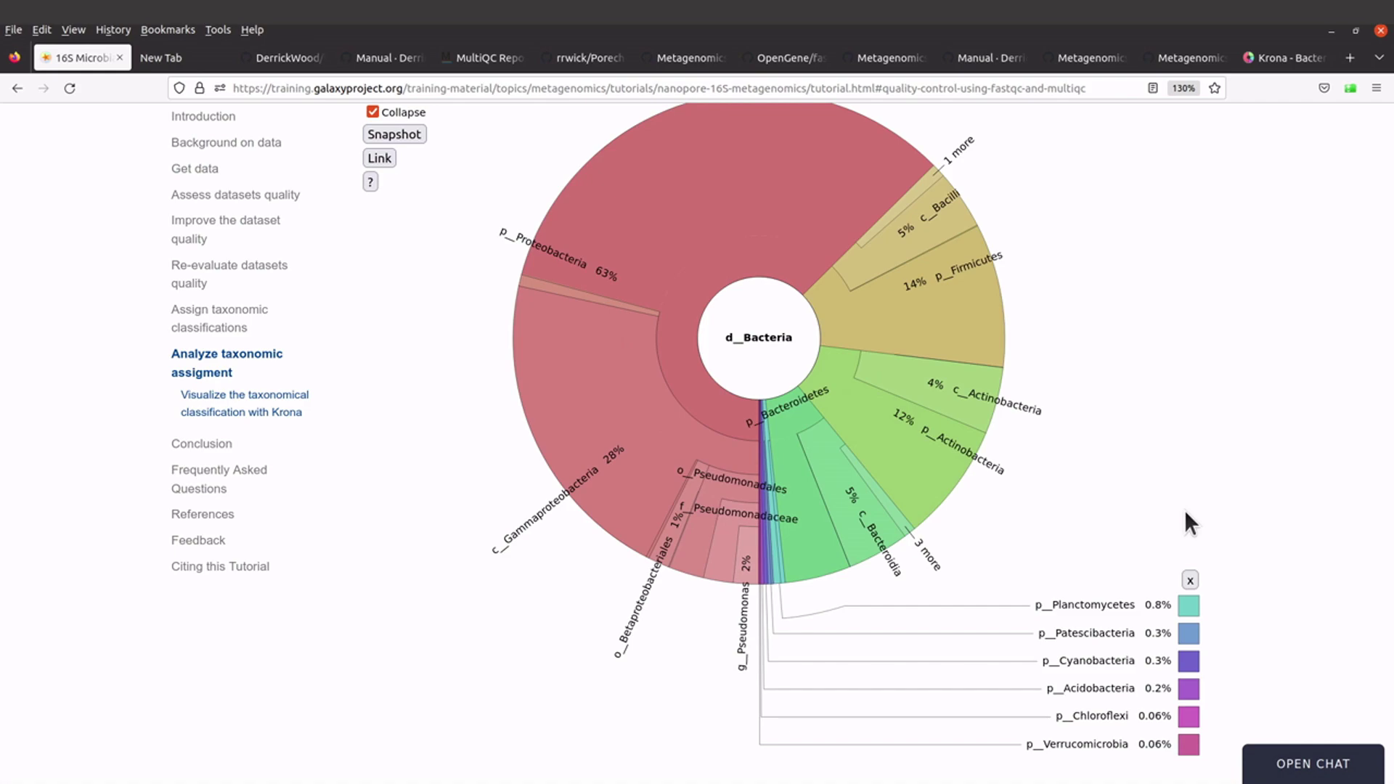
pyautogui.scroll(2, 1186, 512)
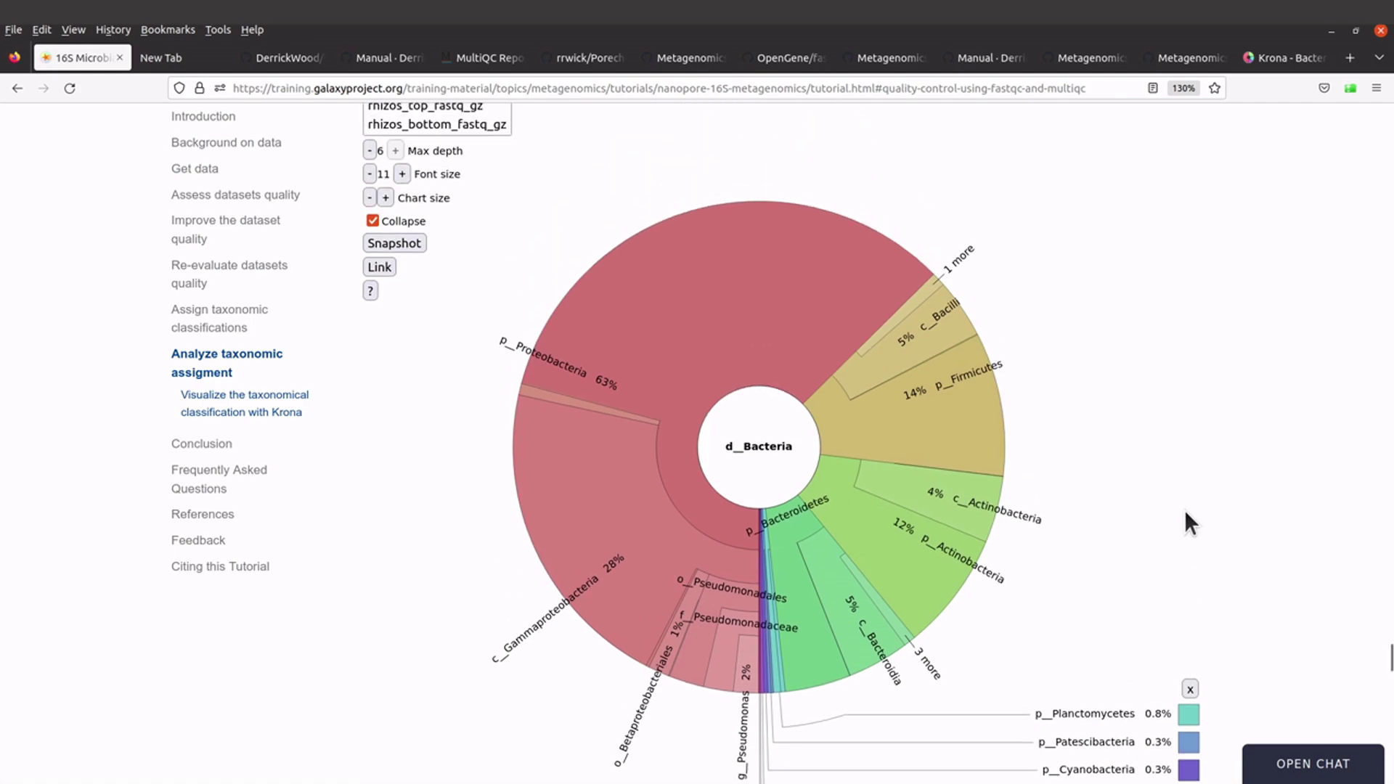
pyautogui.scroll(2, 1181, 508)
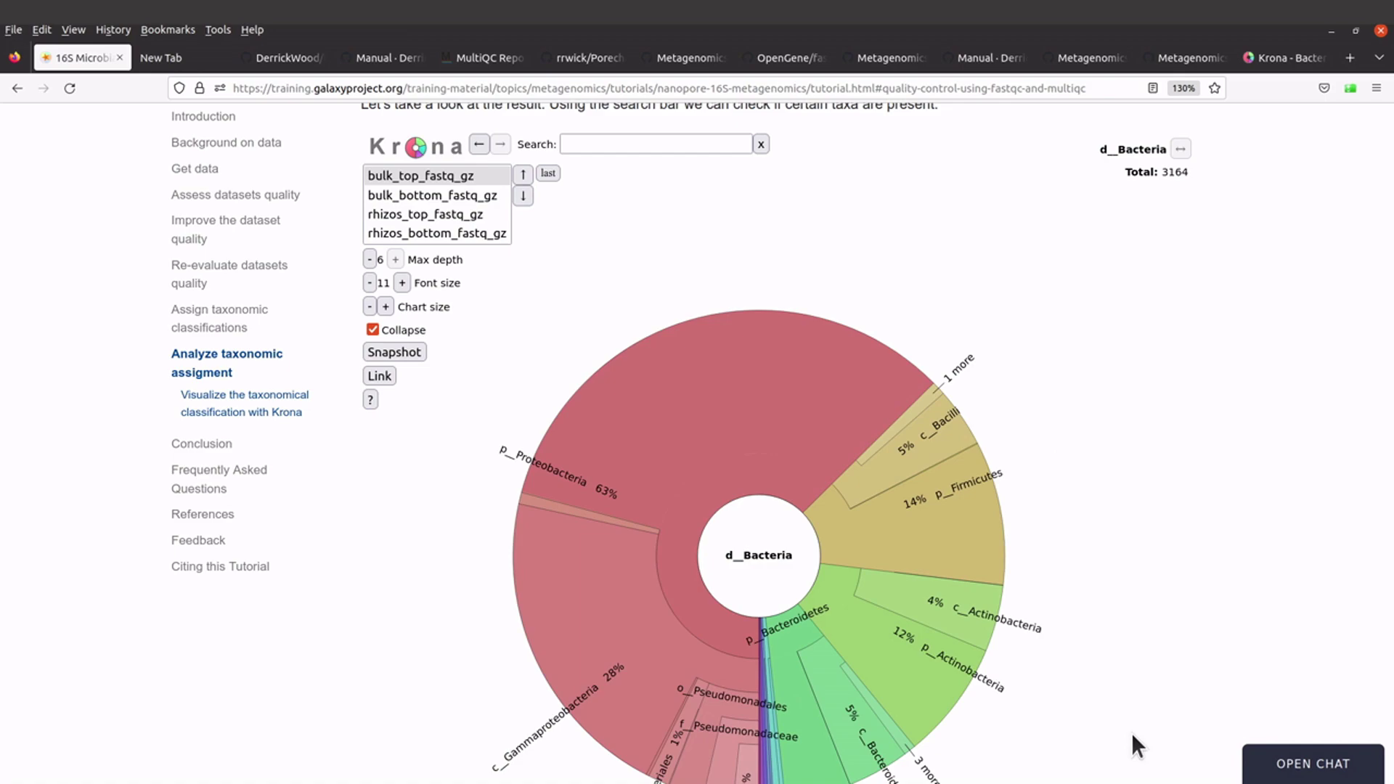
pyautogui.scroll(-6, 1132, 733)
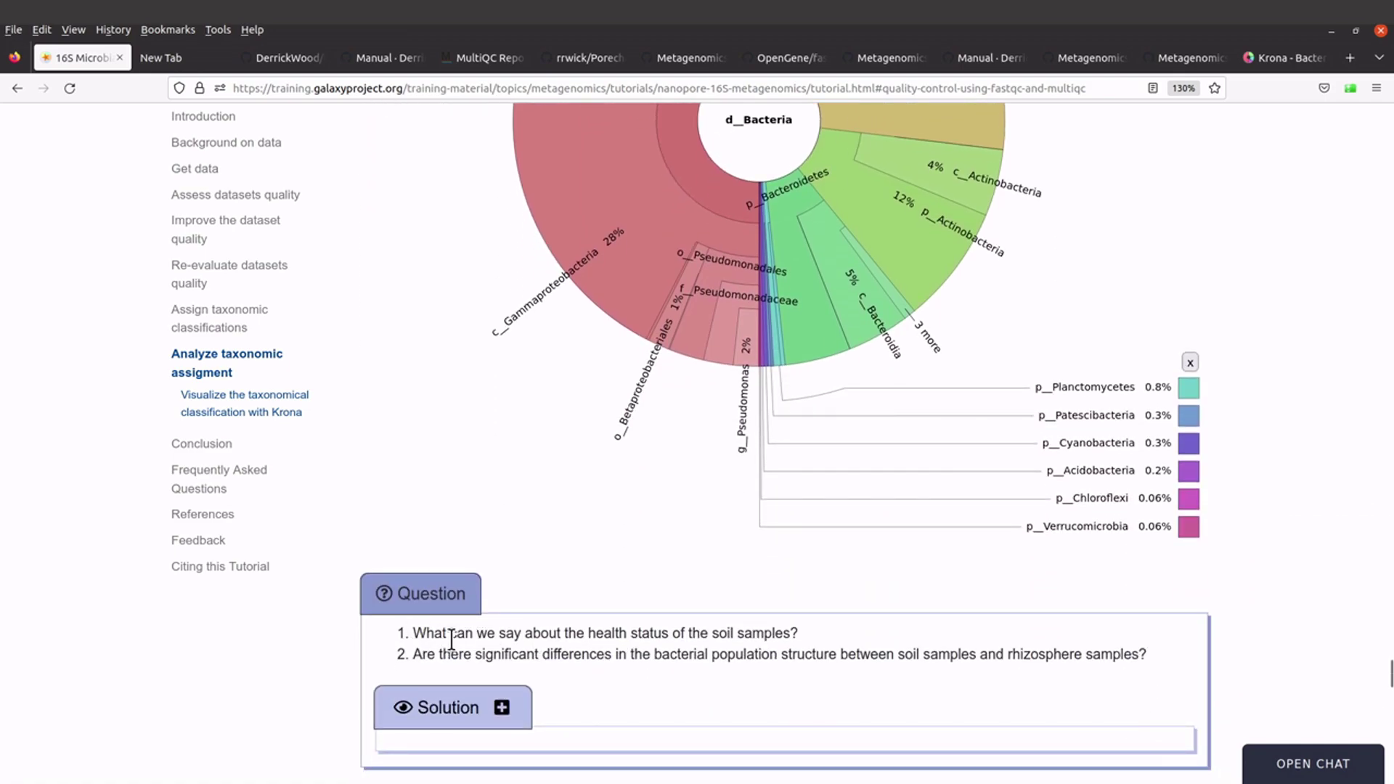
pyautogui.scroll(-3, 744, 625)
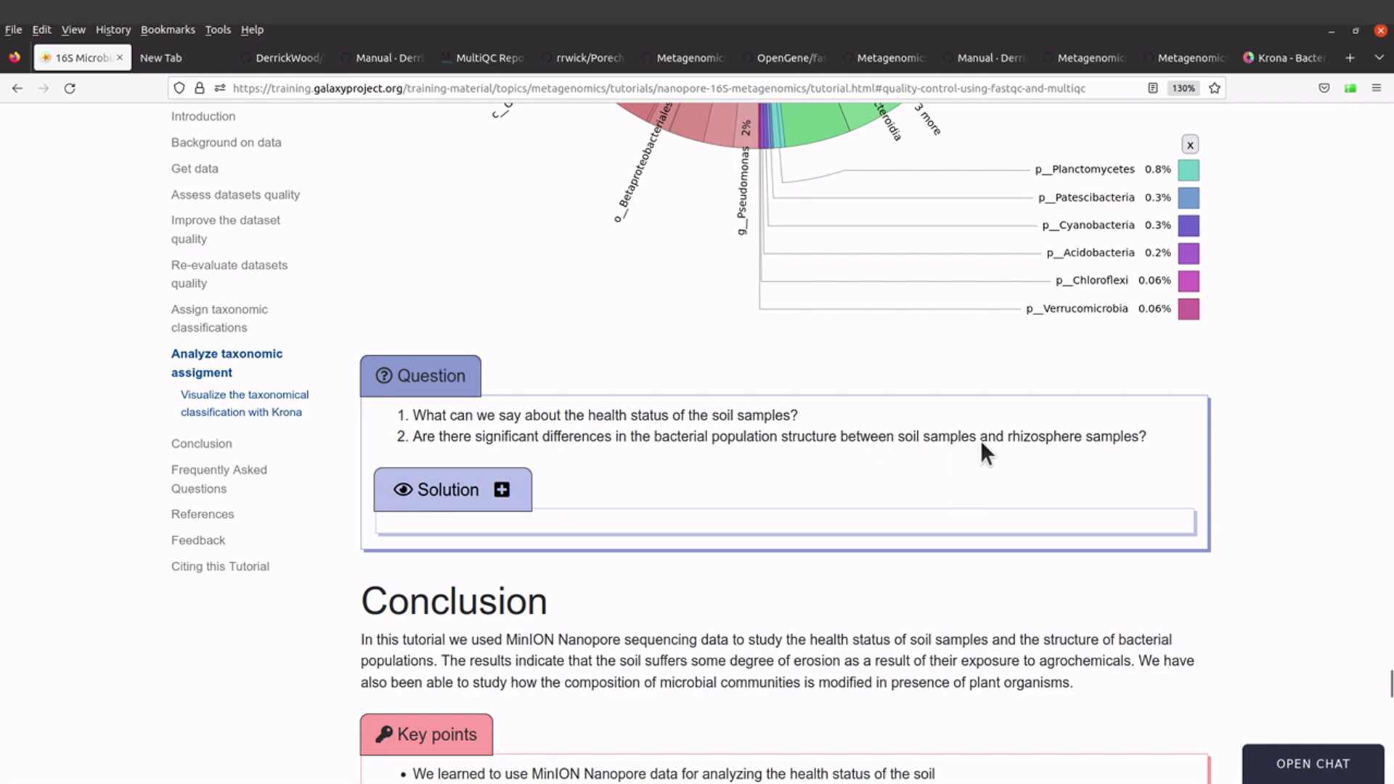
pyautogui.click(501, 490)
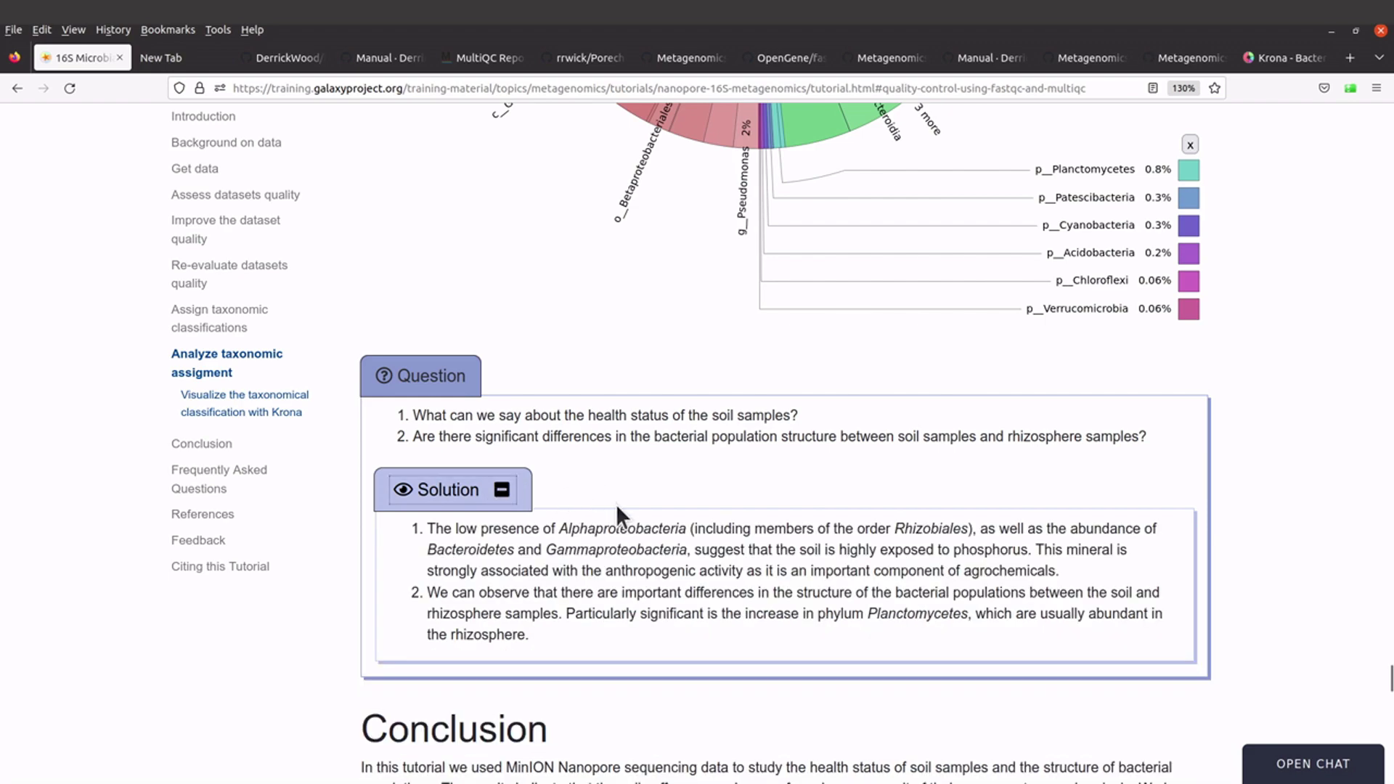
pyautogui.scroll(-2, 615, 504)
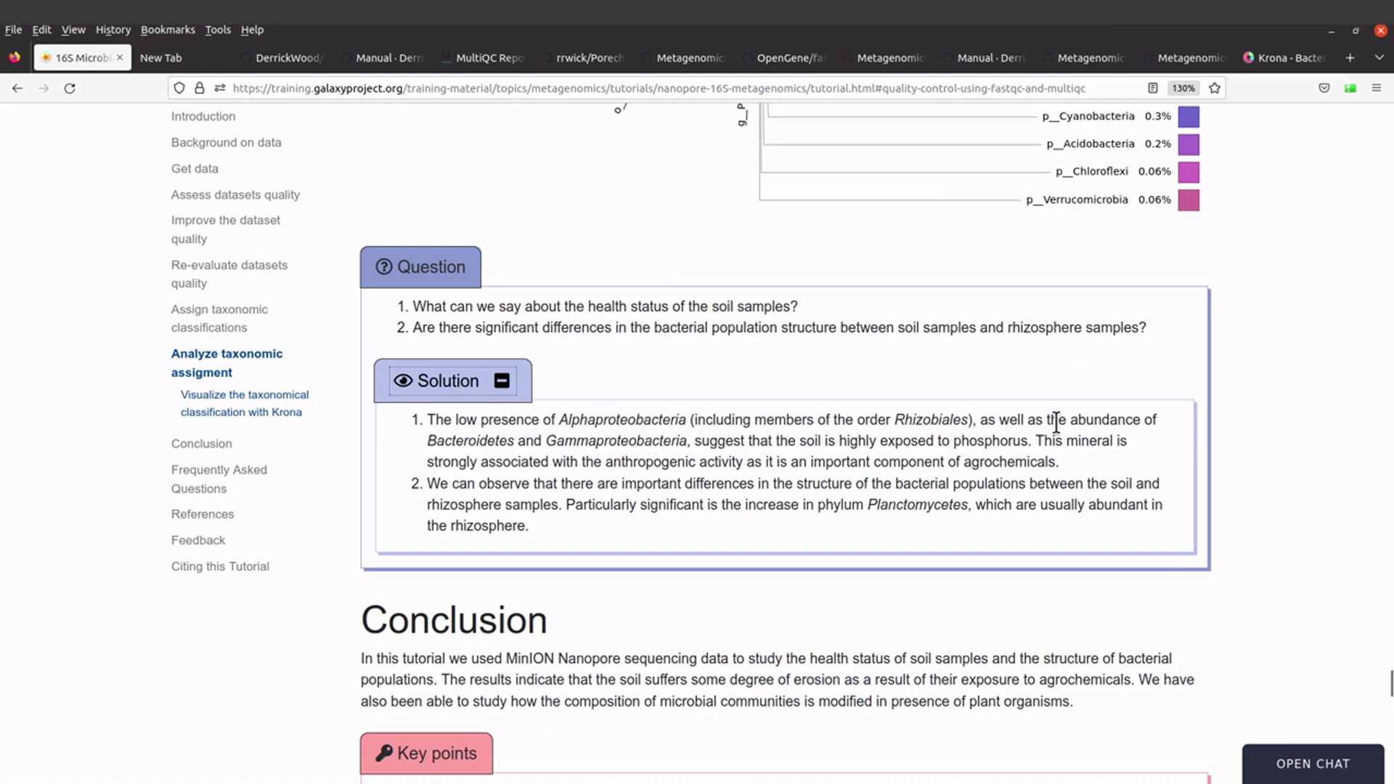
pyautogui.moveTo(444, 441); pyautogui.dragTo(644, 440)
pyautogui.click(645, 441)
pyautogui.moveTo(952, 439)
pyautogui.mouseDown()
pyautogui.moveTo(1033, 437)
pyautogui.moveTo(952, 441)
pyautogui.mouseUp()
pyautogui.click(1026, 440)
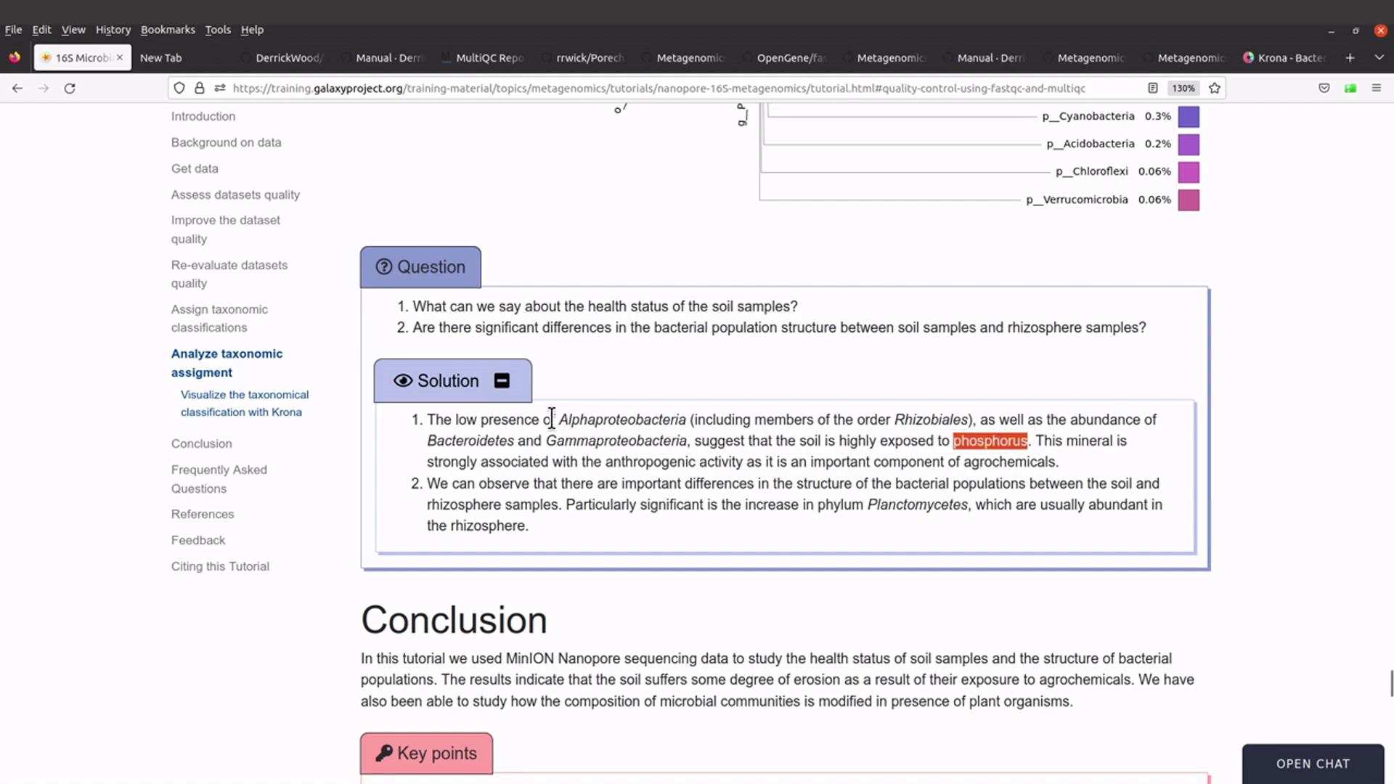
pyautogui.moveTo(555, 419); pyautogui.dragTo(685, 419)
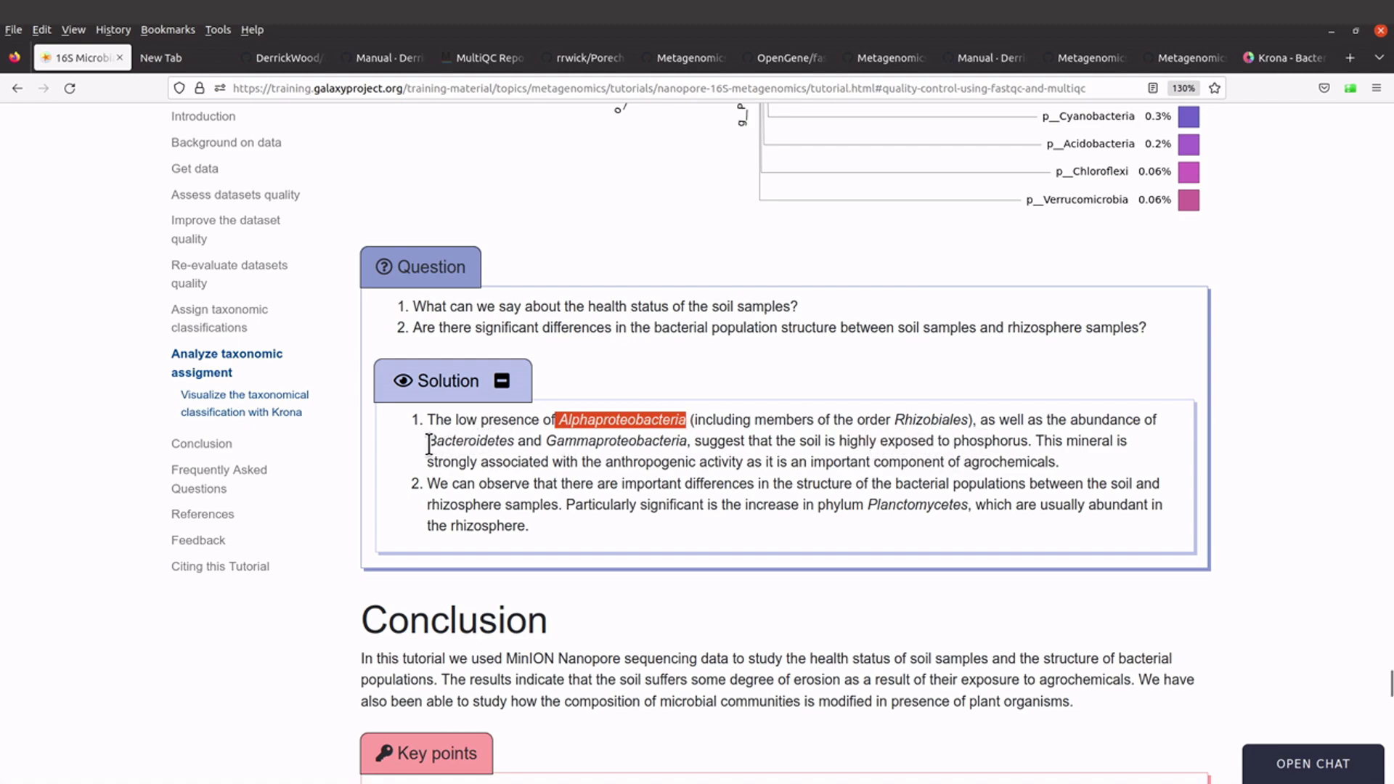
pyautogui.moveTo(427, 440); pyautogui.dragTo(687, 441)
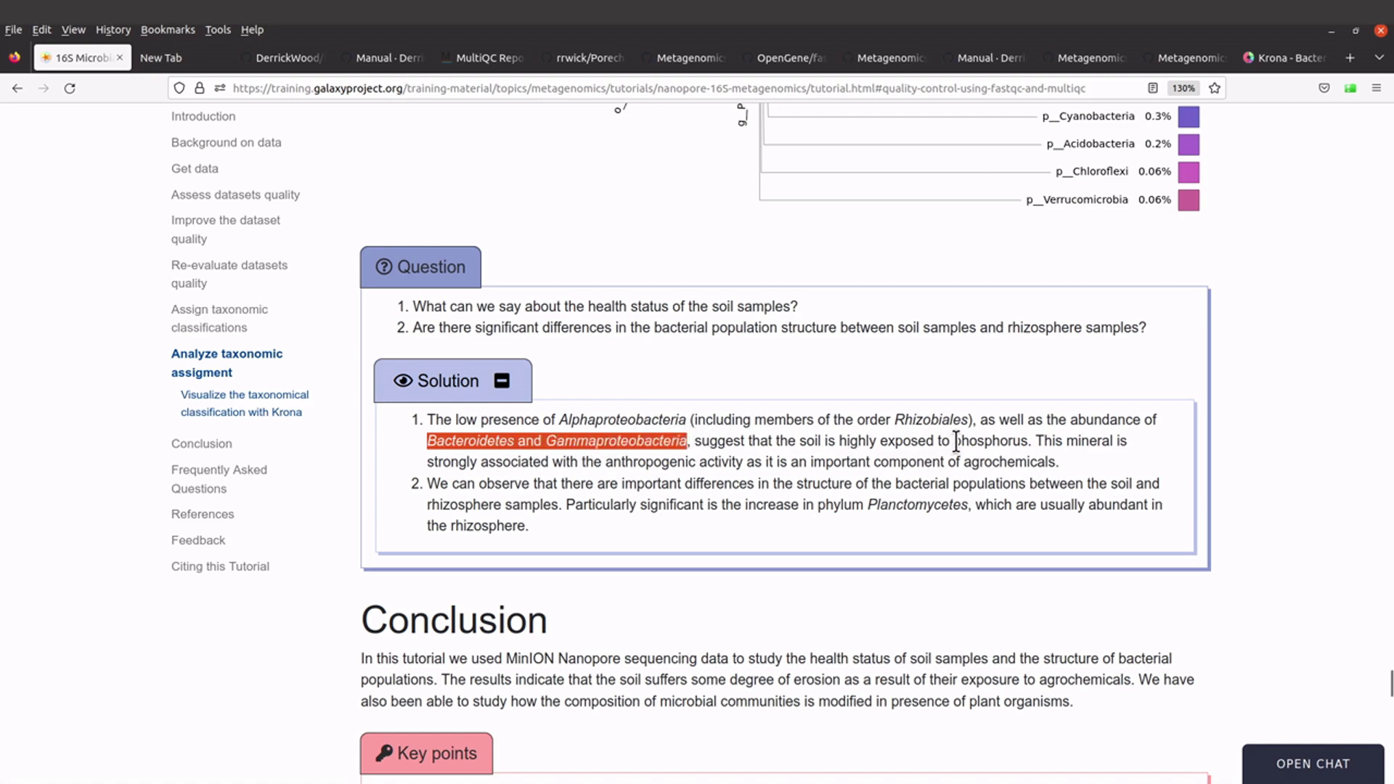
pyautogui.moveTo(953, 441); pyautogui.dragTo(1028, 440)
pyautogui.click(658, 454)
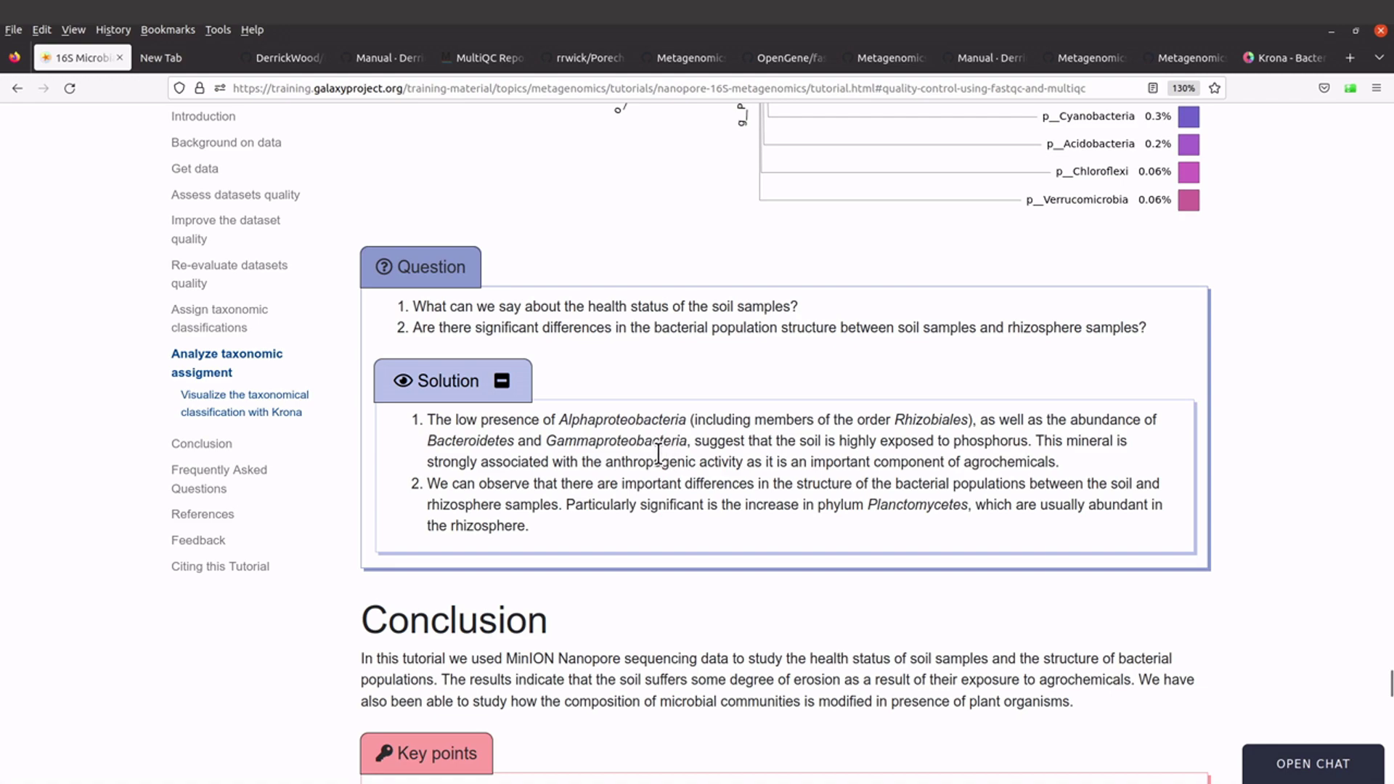
pyautogui.moveTo(559, 419); pyautogui.dragTo(688, 420)
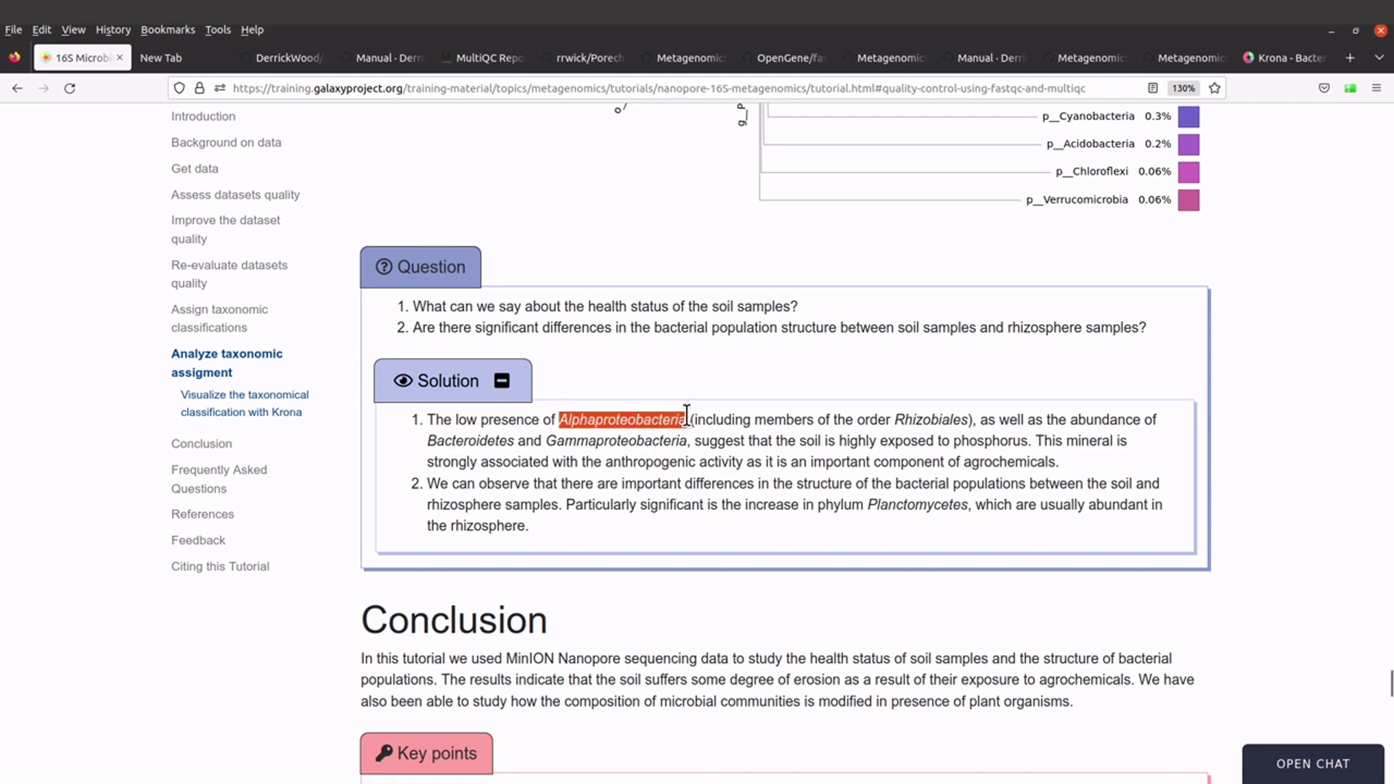
pyautogui.click(688, 420)
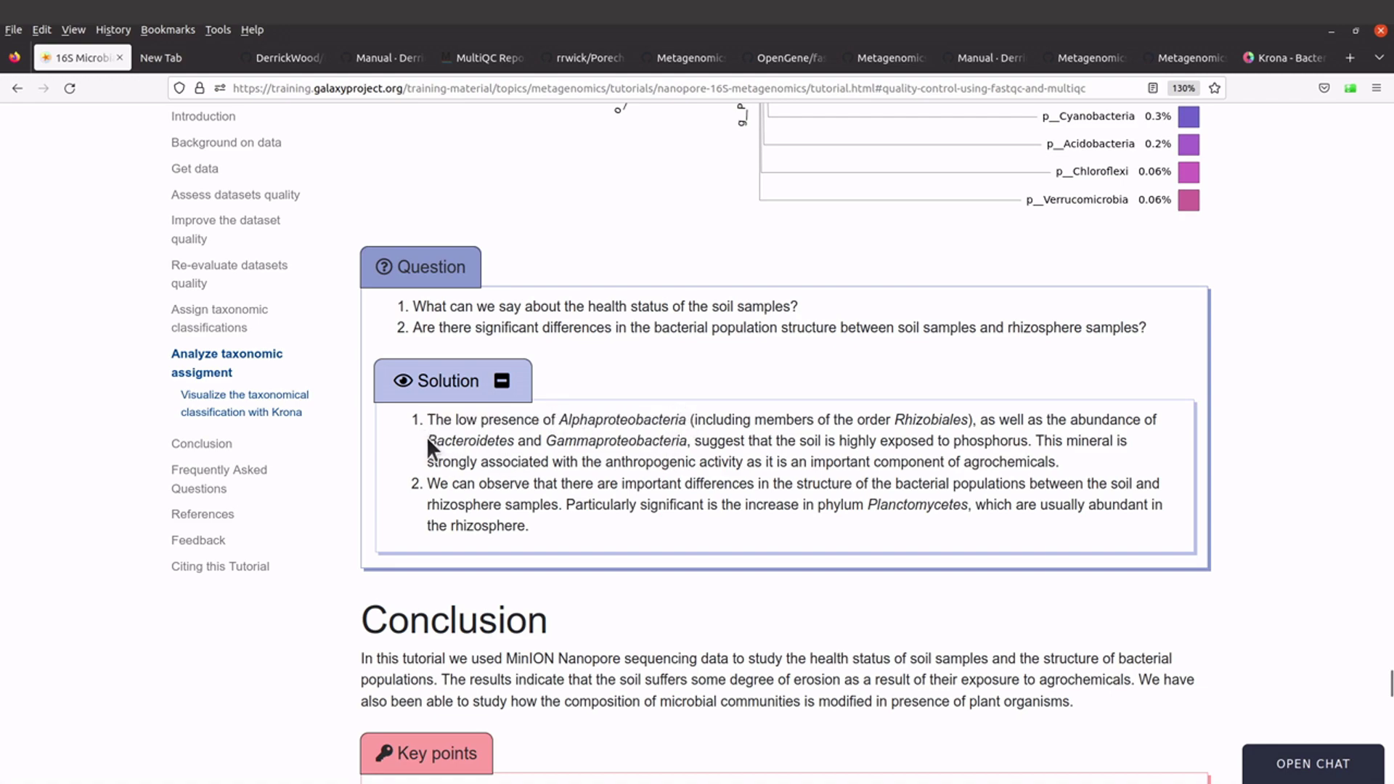
pyautogui.moveTo(426, 440); pyautogui.dragTo(689, 436)
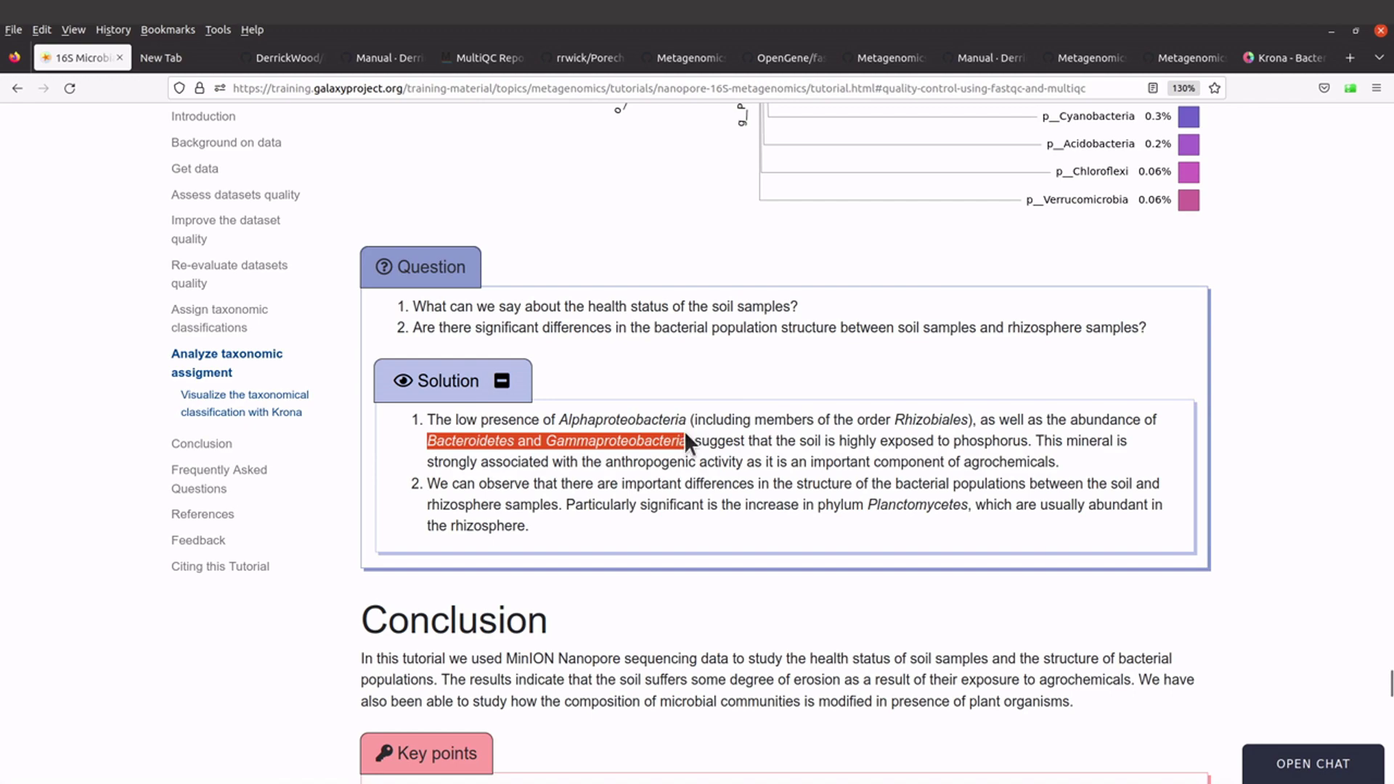
pyautogui.click(1003, 440)
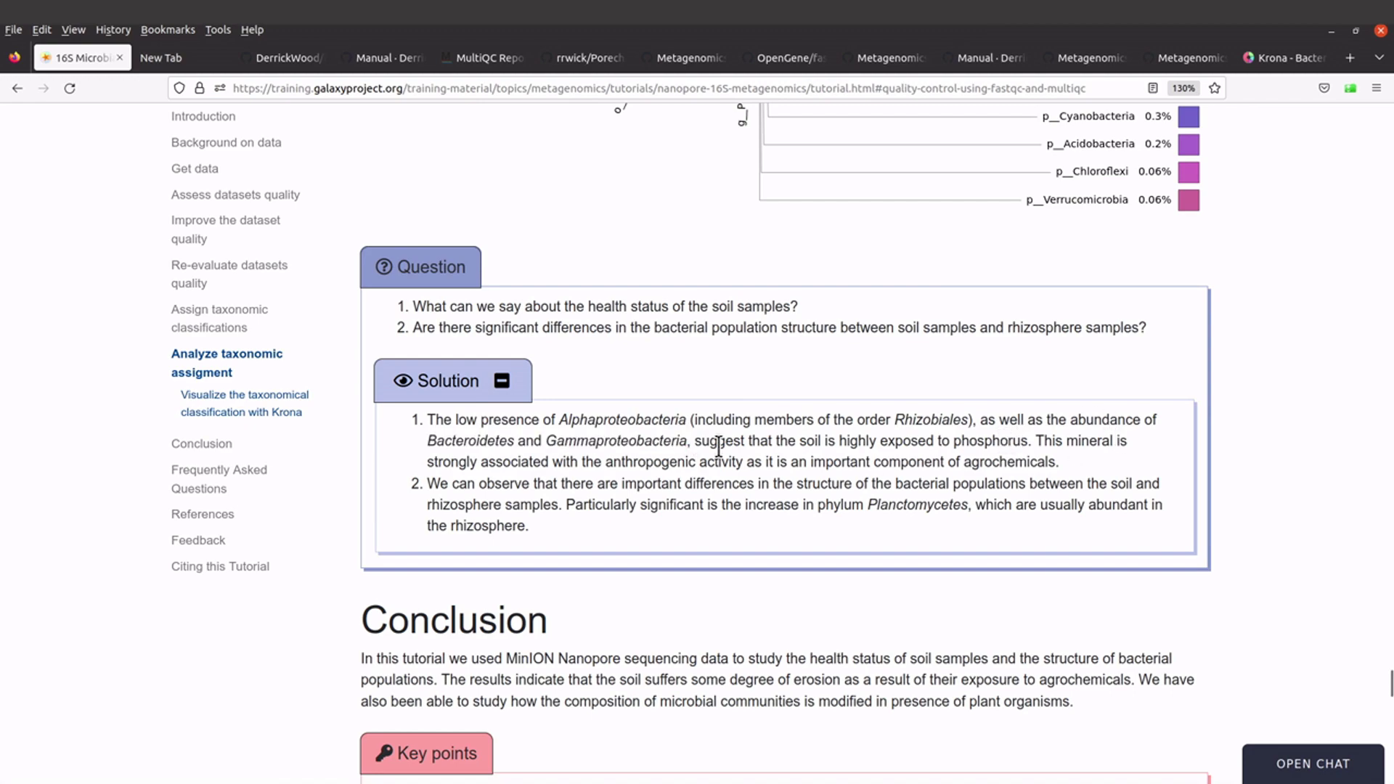
pyautogui.moveTo(559, 420); pyautogui.dragTo(685, 421)
pyautogui.click(685, 420)
pyautogui.moveTo(425, 440); pyautogui.dragTo(689, 436)
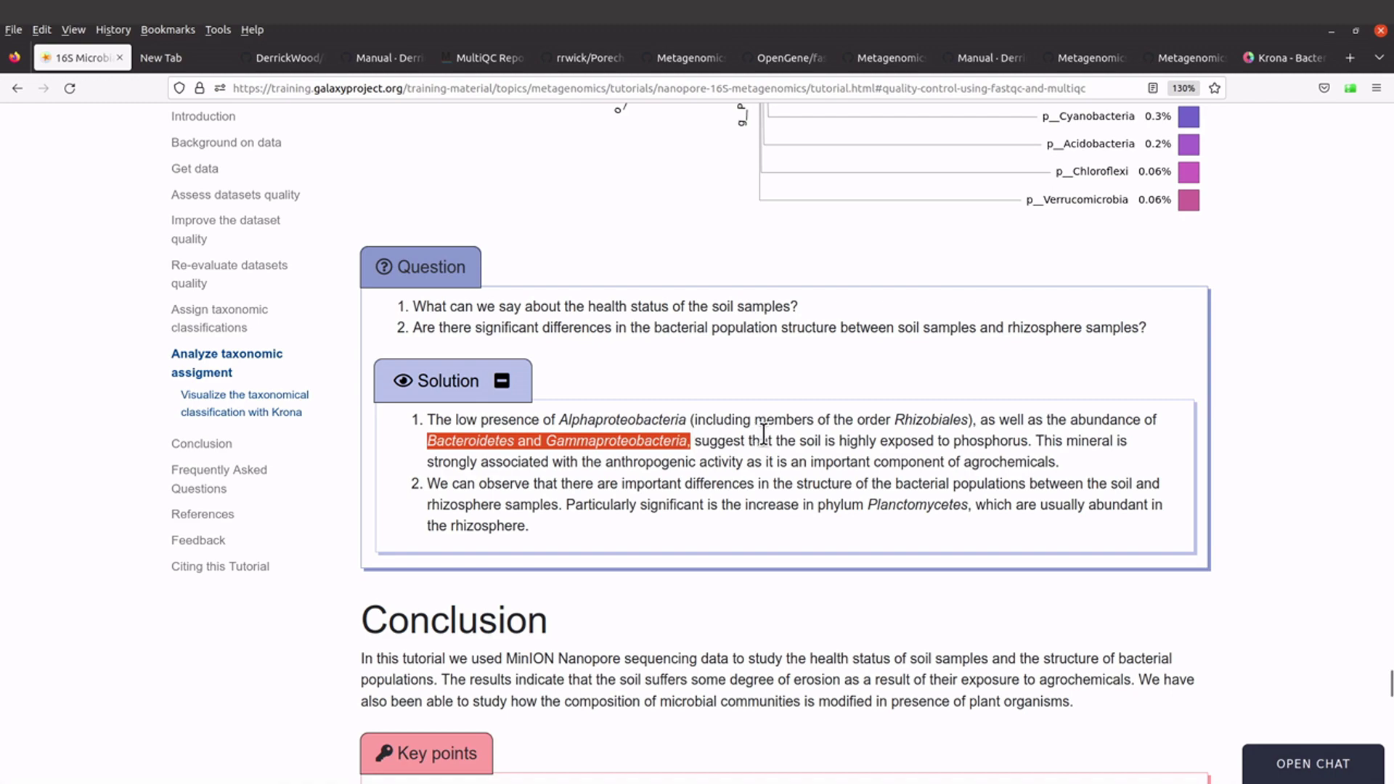
pyautogui.moveTo(985, 441); pyautogui.dragTo(961, 441)
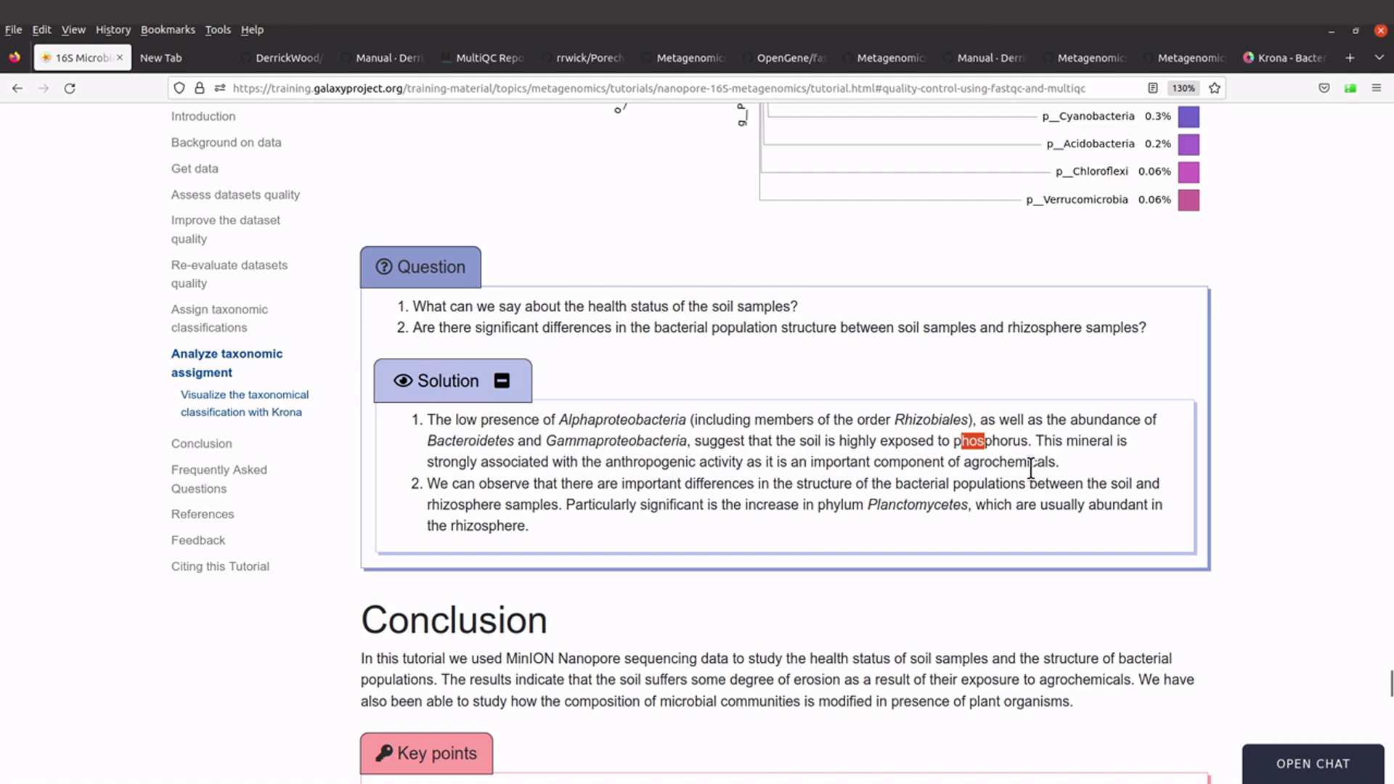
pyautogui.moveTo(1045, 462); pyautogui.dragTo(871, 461)
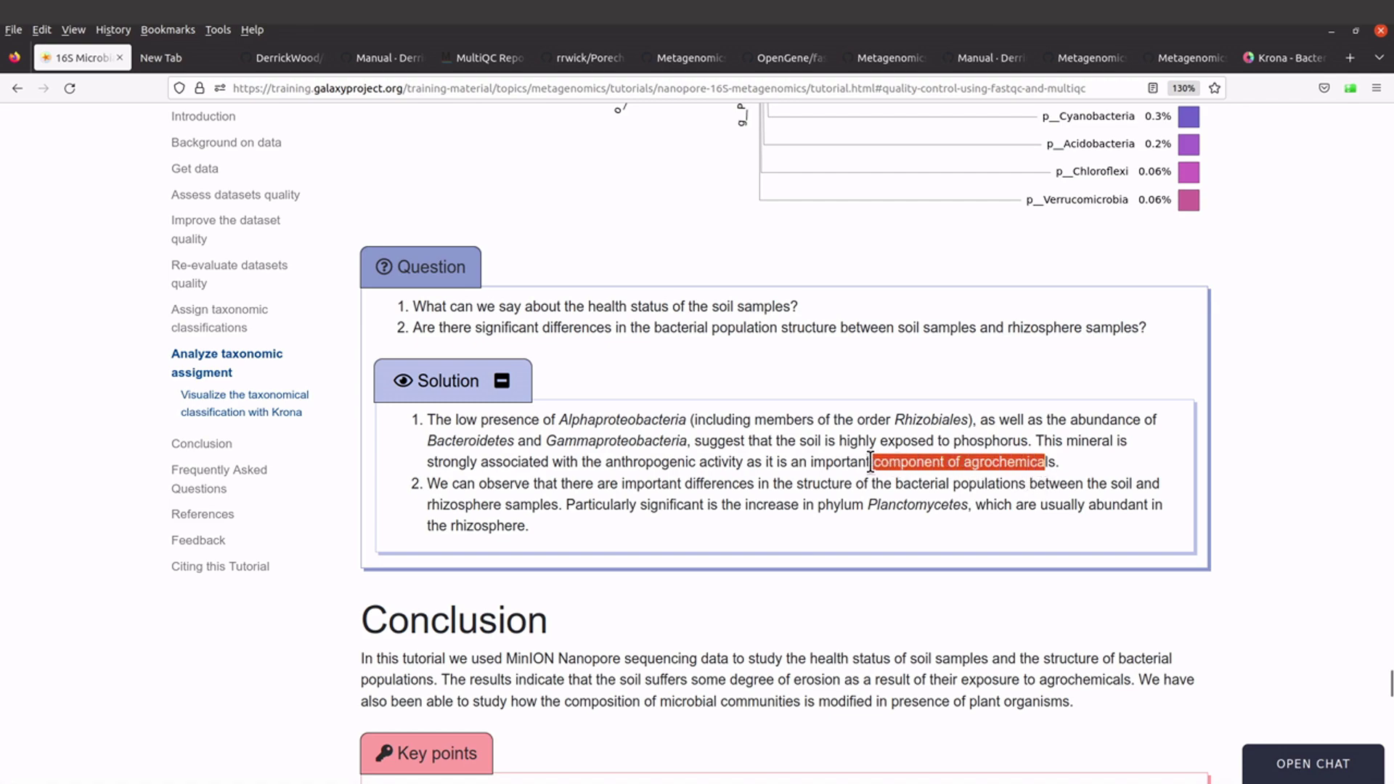
pyautogui.click(871, 462)
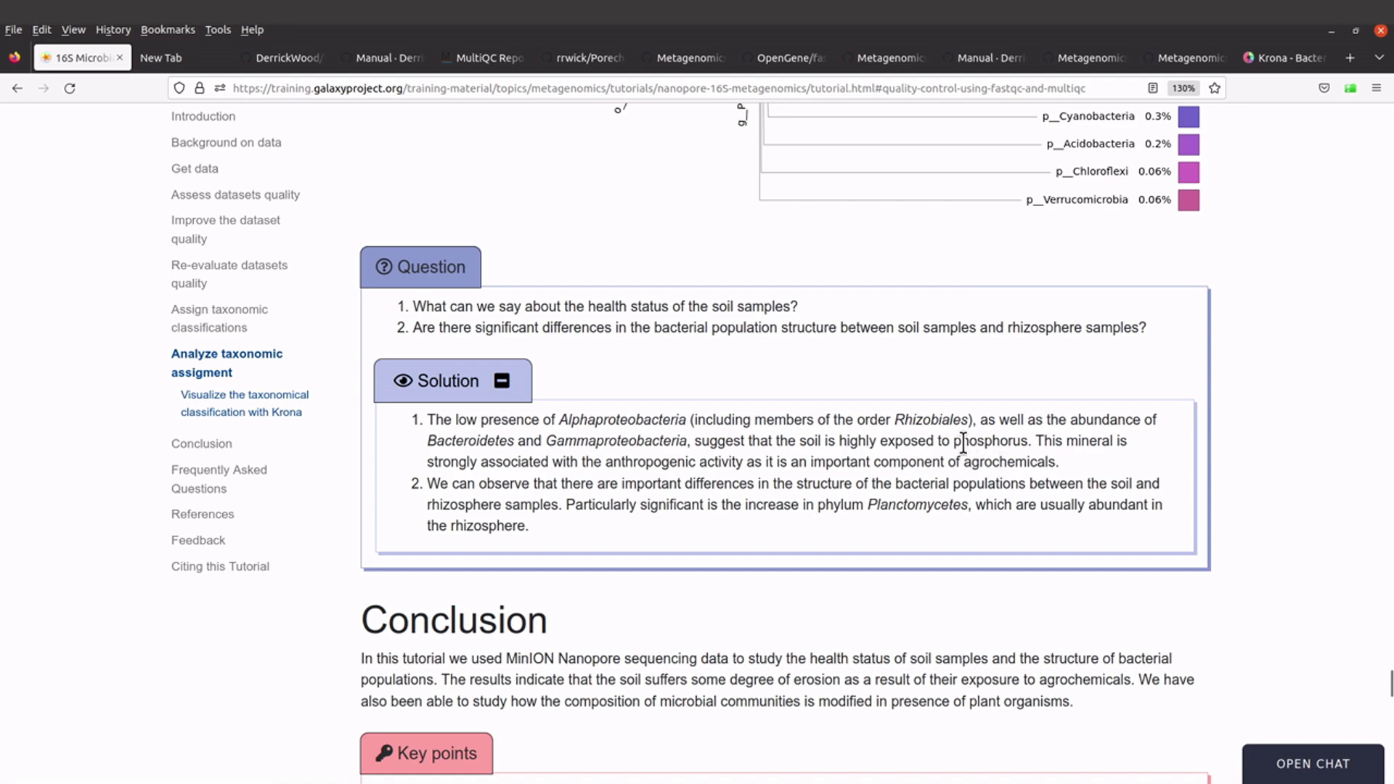
pyautogui.moveTo(952, 441); pyautogui.dragTo(1028, 440)
pyautogui.click(1028, 441)
pyautogui.doubleClick(987, 440)
pyautogui.click(956, 441)
pyautogui.moveTo(424, 440); pyautogui.dragTo(688, 440)
pyautogui.click(688, 441)
pyautogui.moveTo(558, 419); pyautogui.dragTo(686, 419)
pyautogui.click(686, 420)
pyautogui.scroll(-2, 683, 436)
pyautogui.scroll(3, 680, 410)
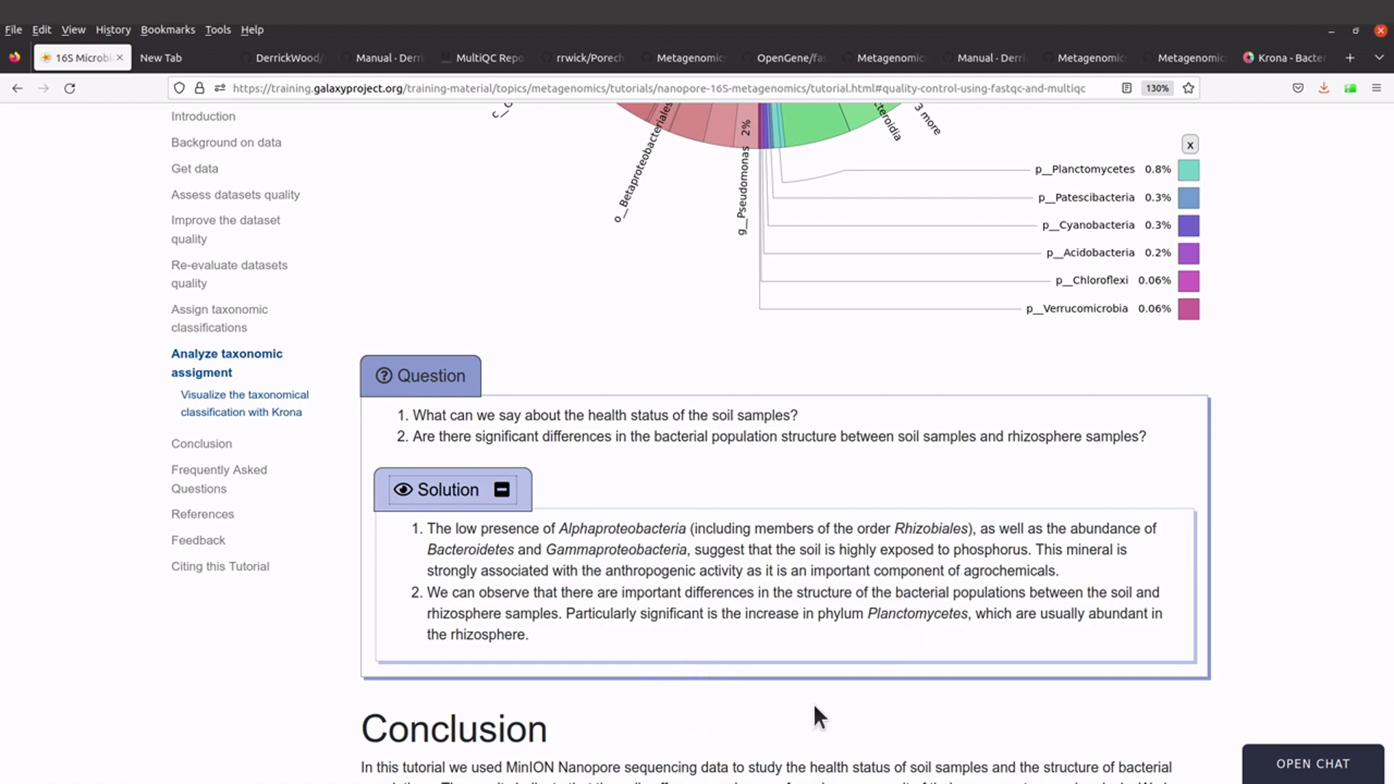
pyautogui.scroll(5, 765, 153)
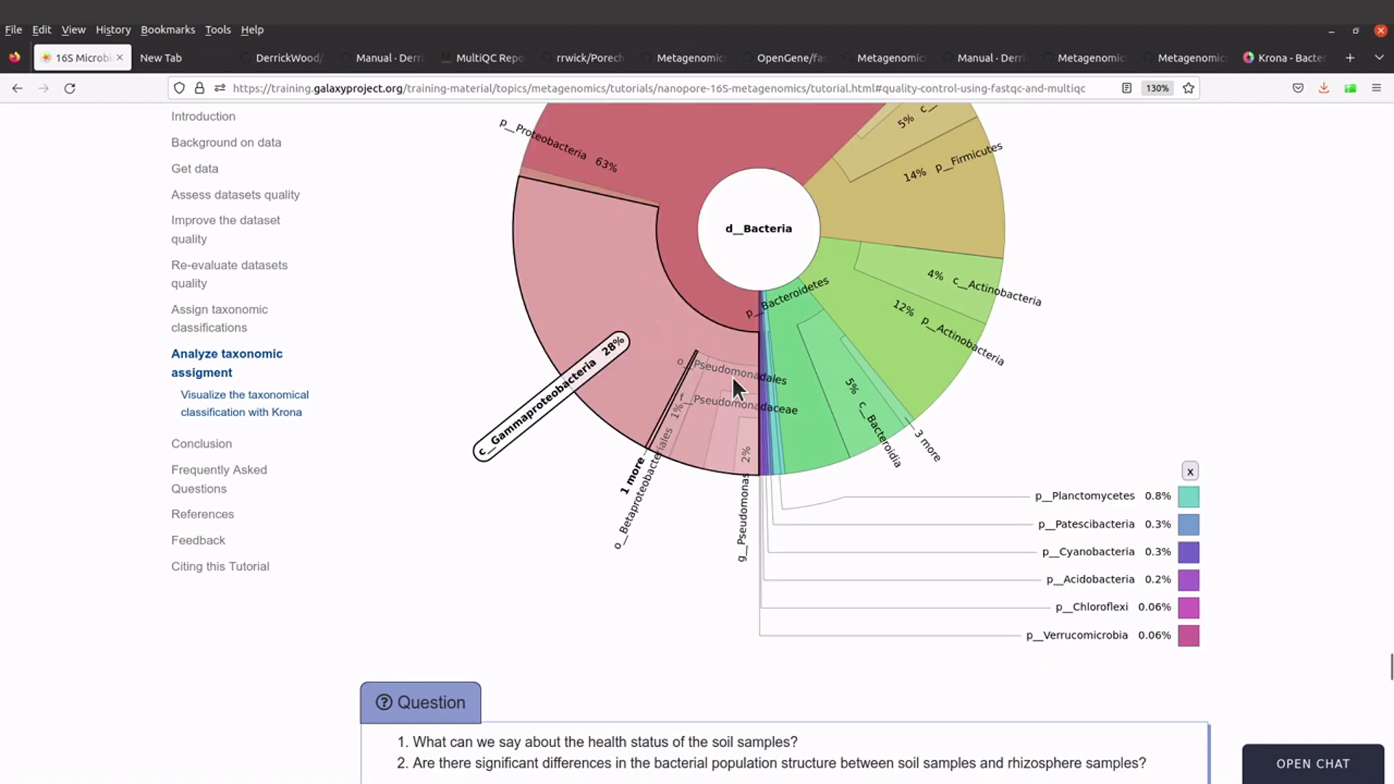
pyautogui.scroll(-3, 736, 581)
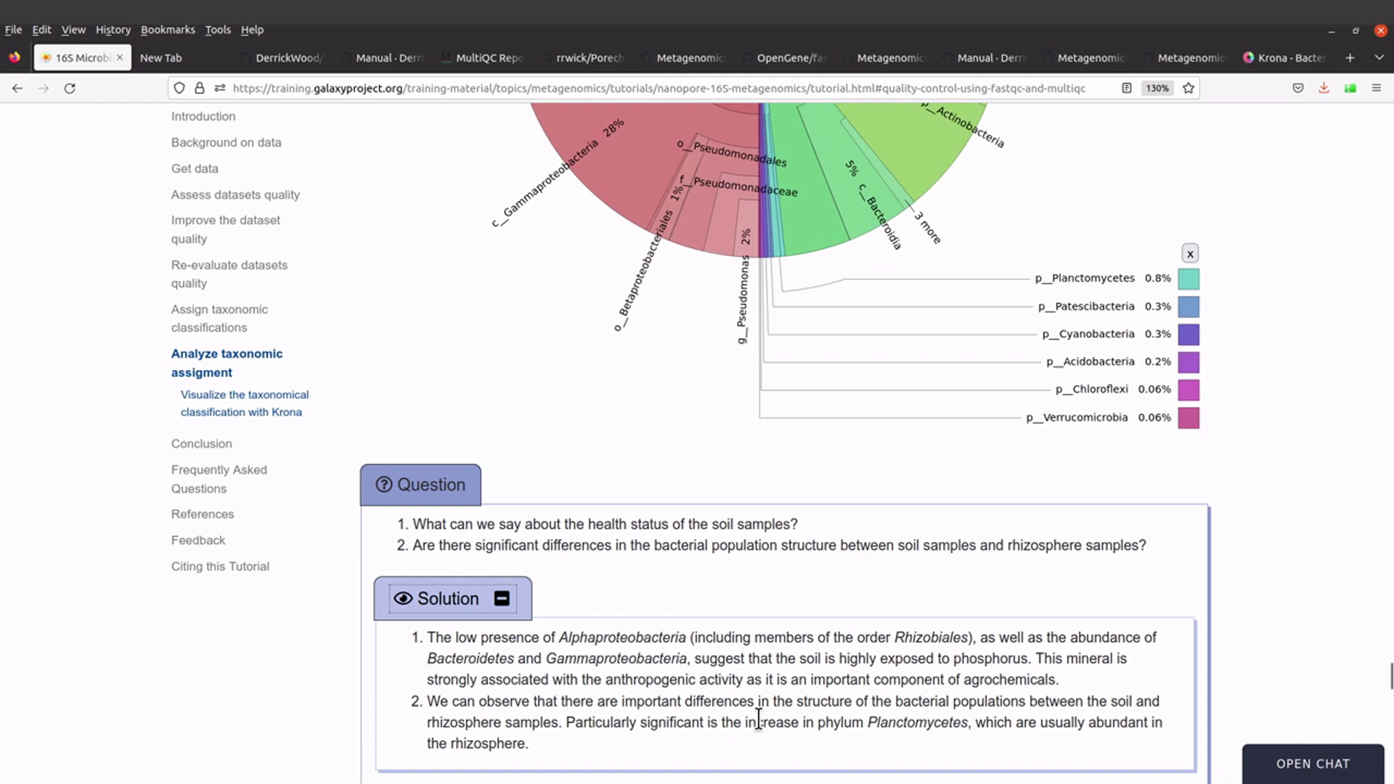
pyautogui.scroll(8, 785, 673)
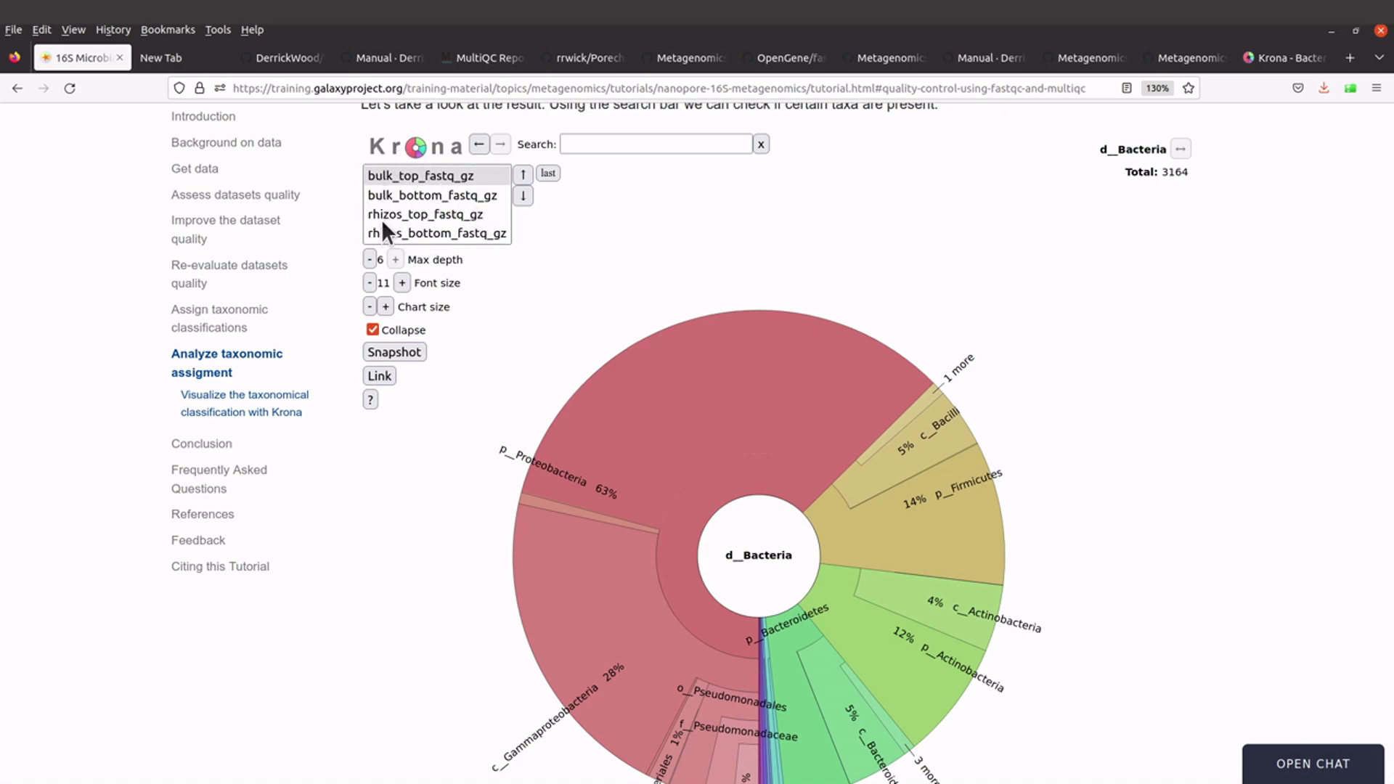
pyautogui.scroll(-10, 472, 312)
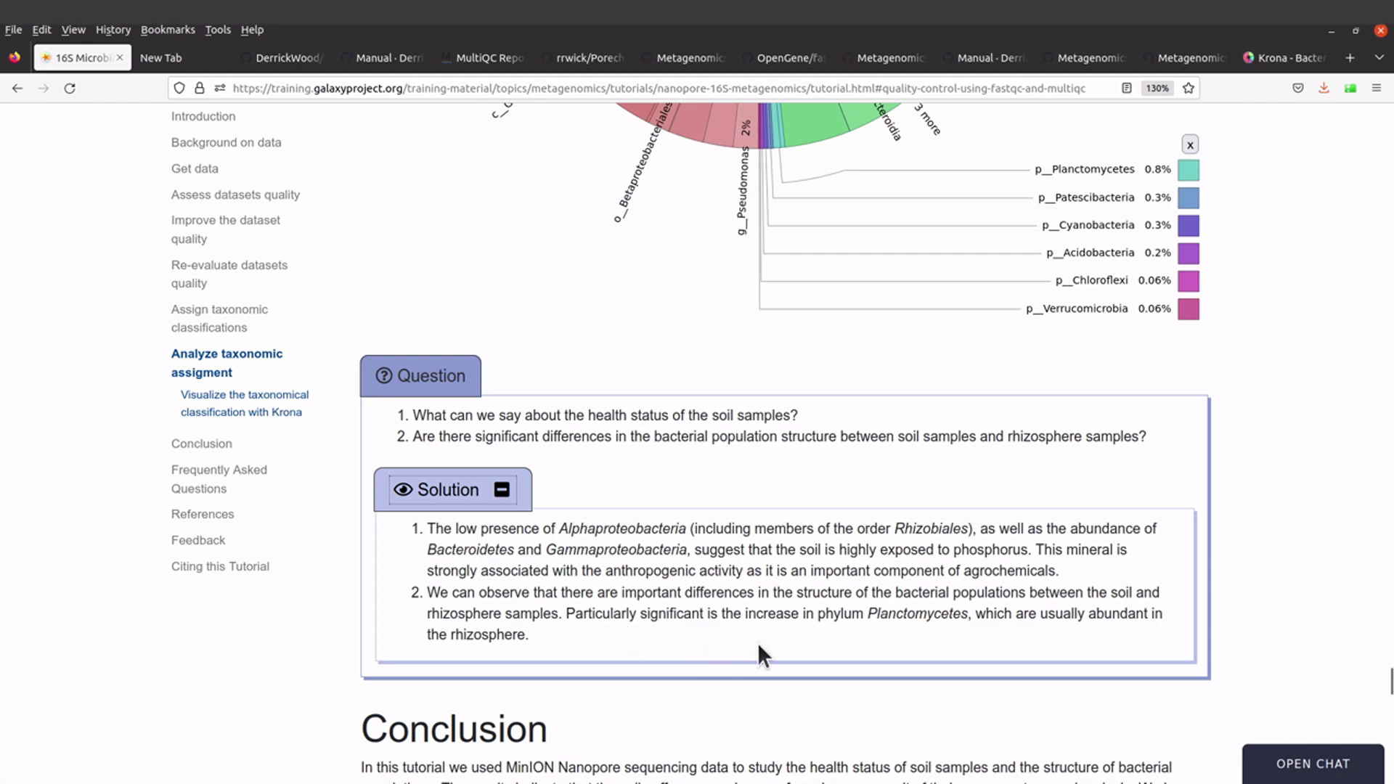
pyautogui.scroll(-3, 756, 643)
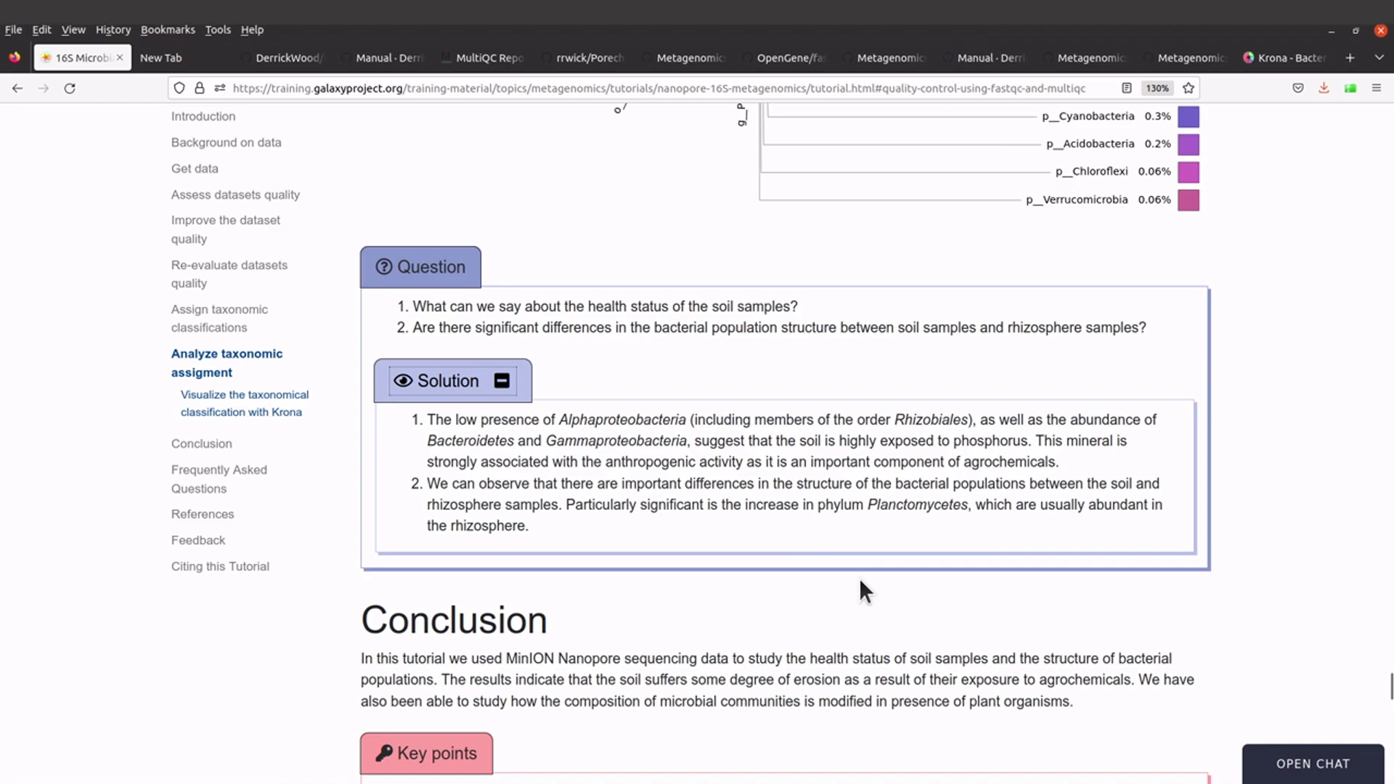
pyautogui.scroll(8, 869, 587)
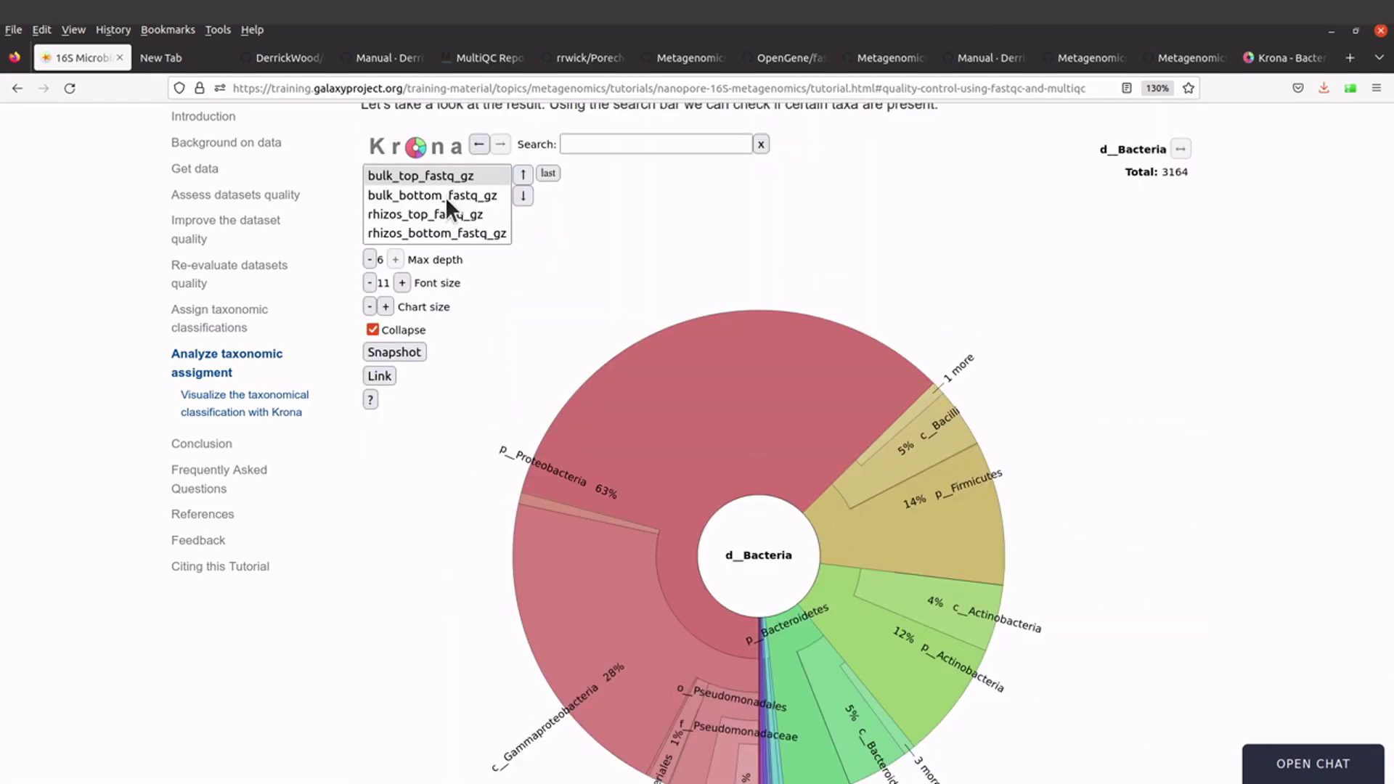
# Cycle the Krona chart through rhizos_top, rhizos_bottom and bulk_top, ending on bulk_bottom (Total 2640).
pyautogui.click(445, 197)
pyautogui.click(450, 212)
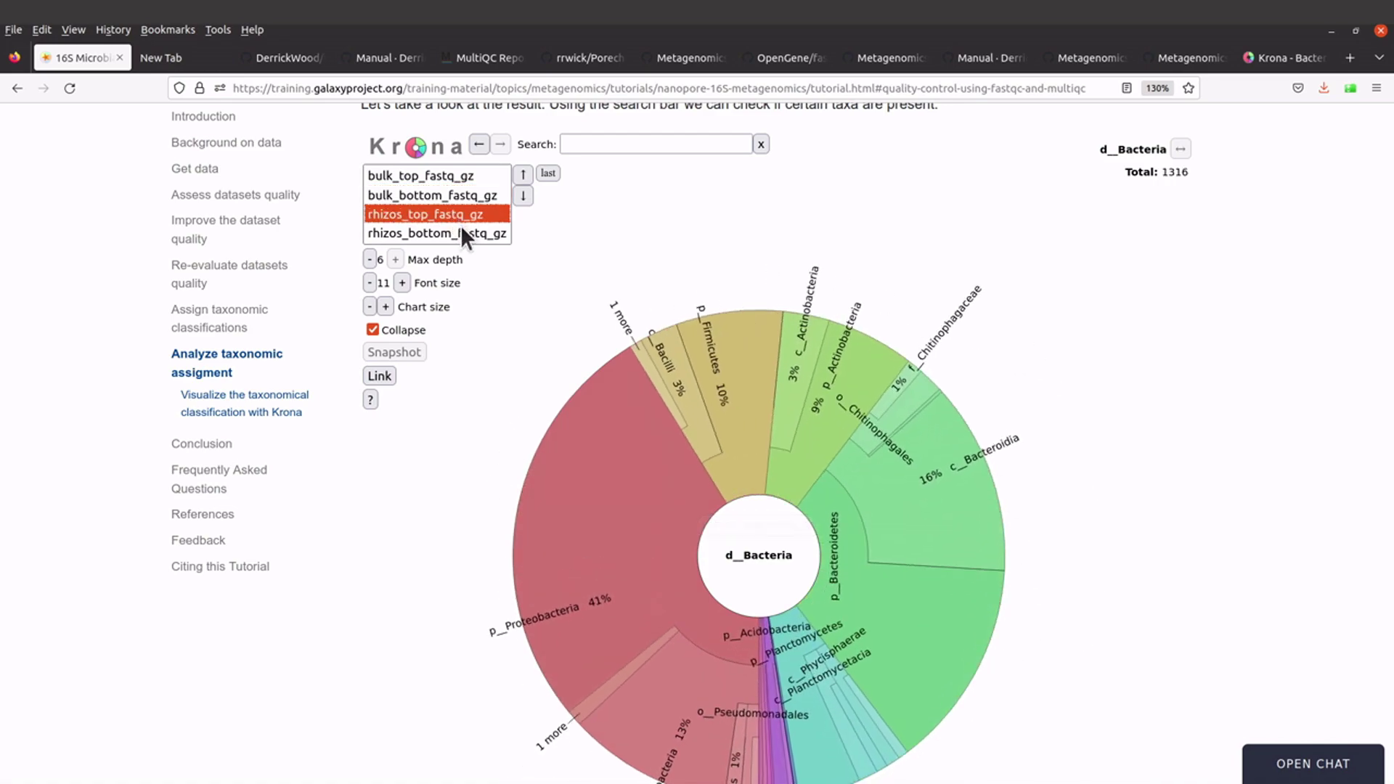
pyautogui.click(461, 228)
pyautogui.click(460, 175)
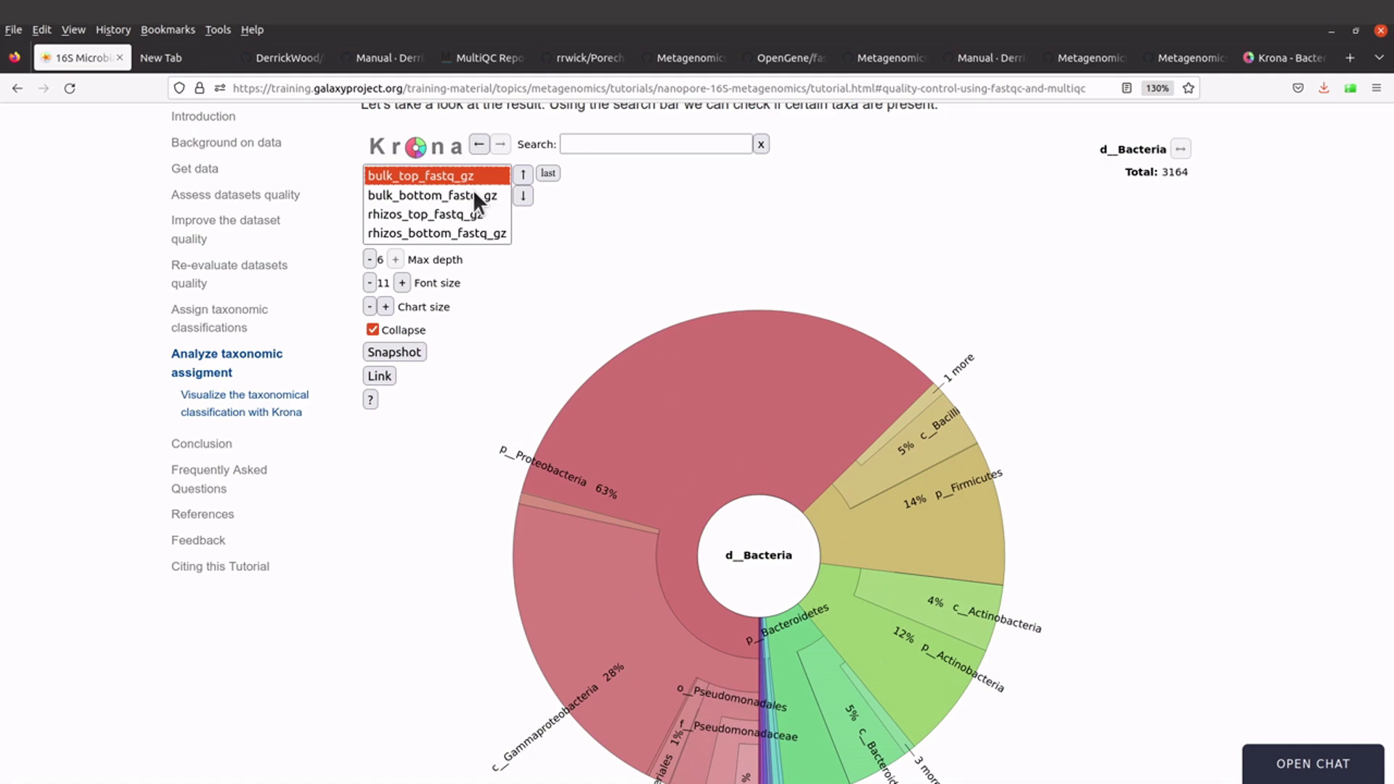
pyautogui.click(473, 191)
# Scroll down to read the Question and Solution text below the chart.
pyautogui.scroll(-7, 460, 430)
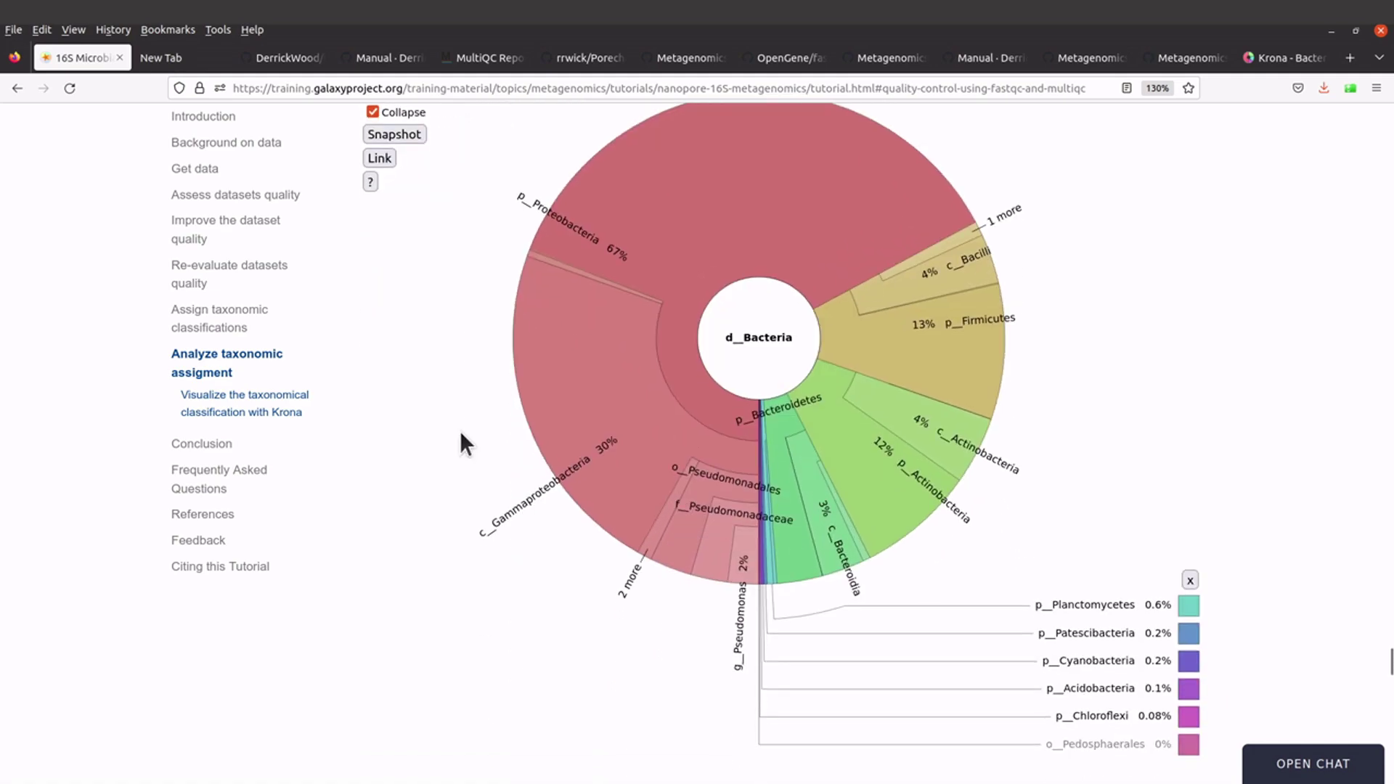
pyautogui.scroll(-3, 485, 398)
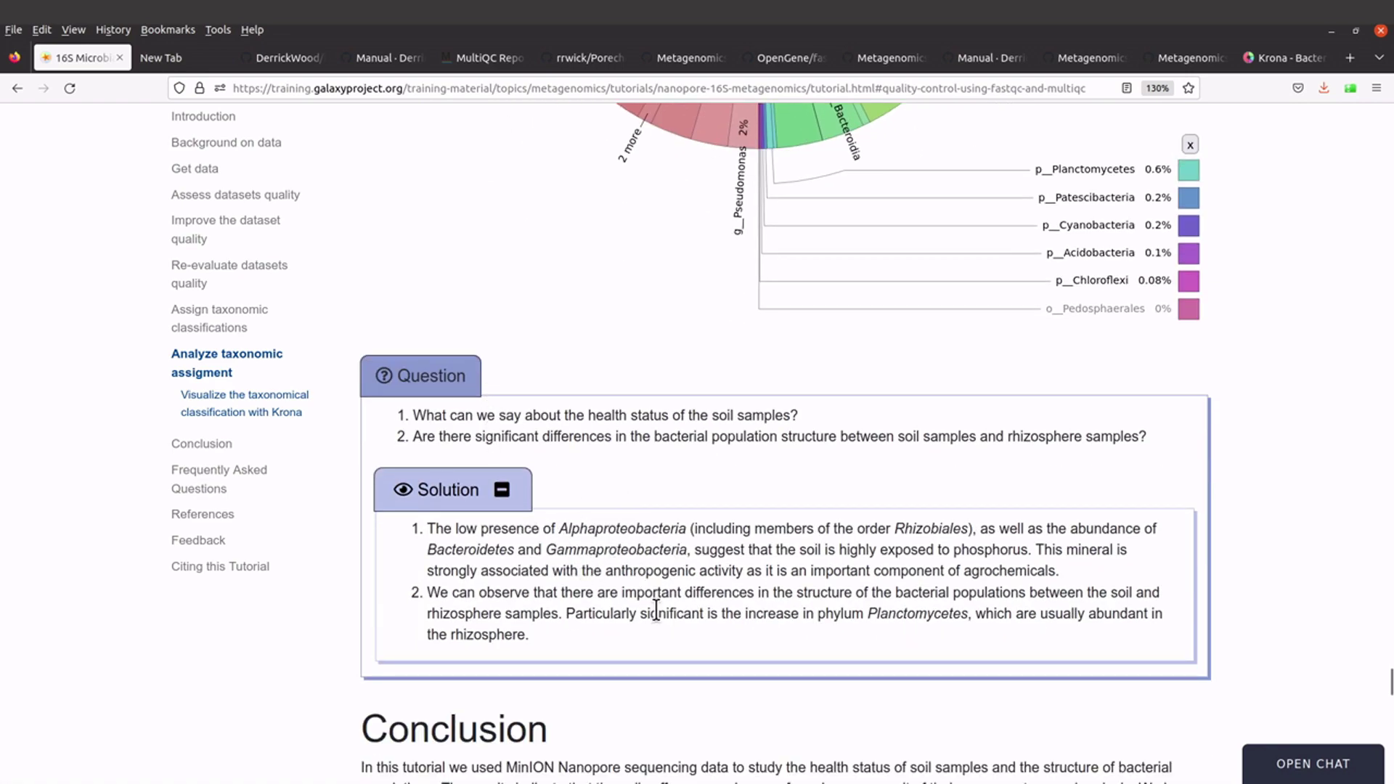
pyautogui.scroll(6, 669, 541)
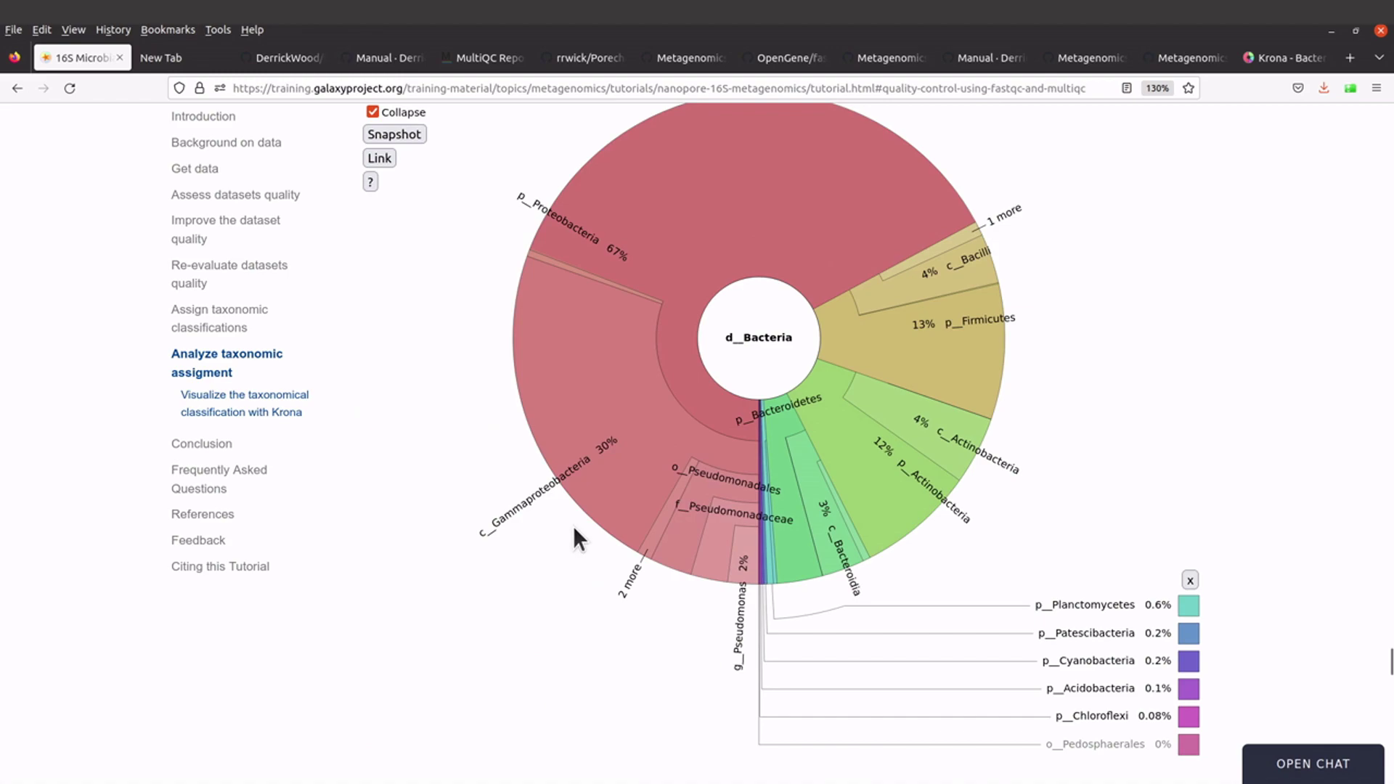
pyautogui.scroll(-6, 682, 737)
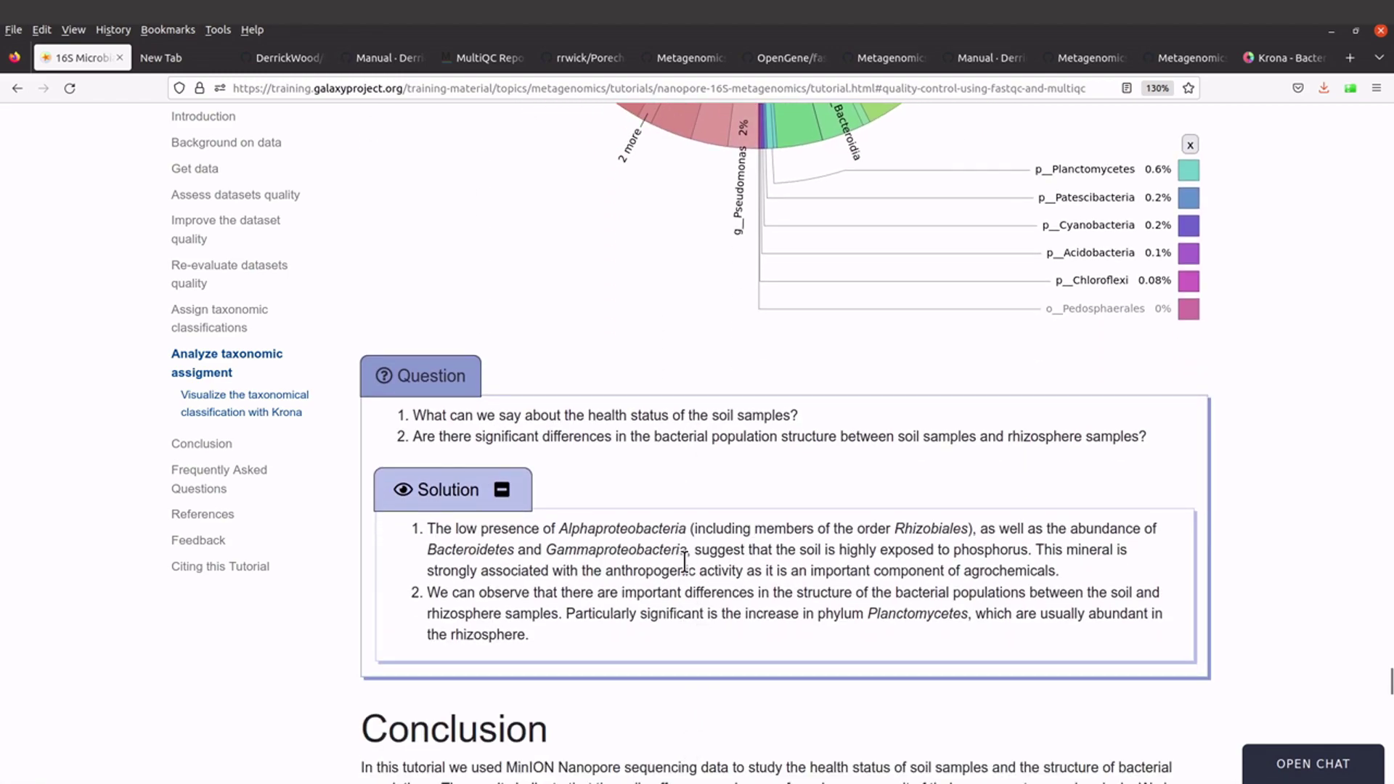
pyautogui.scroll(10, 719, 347)
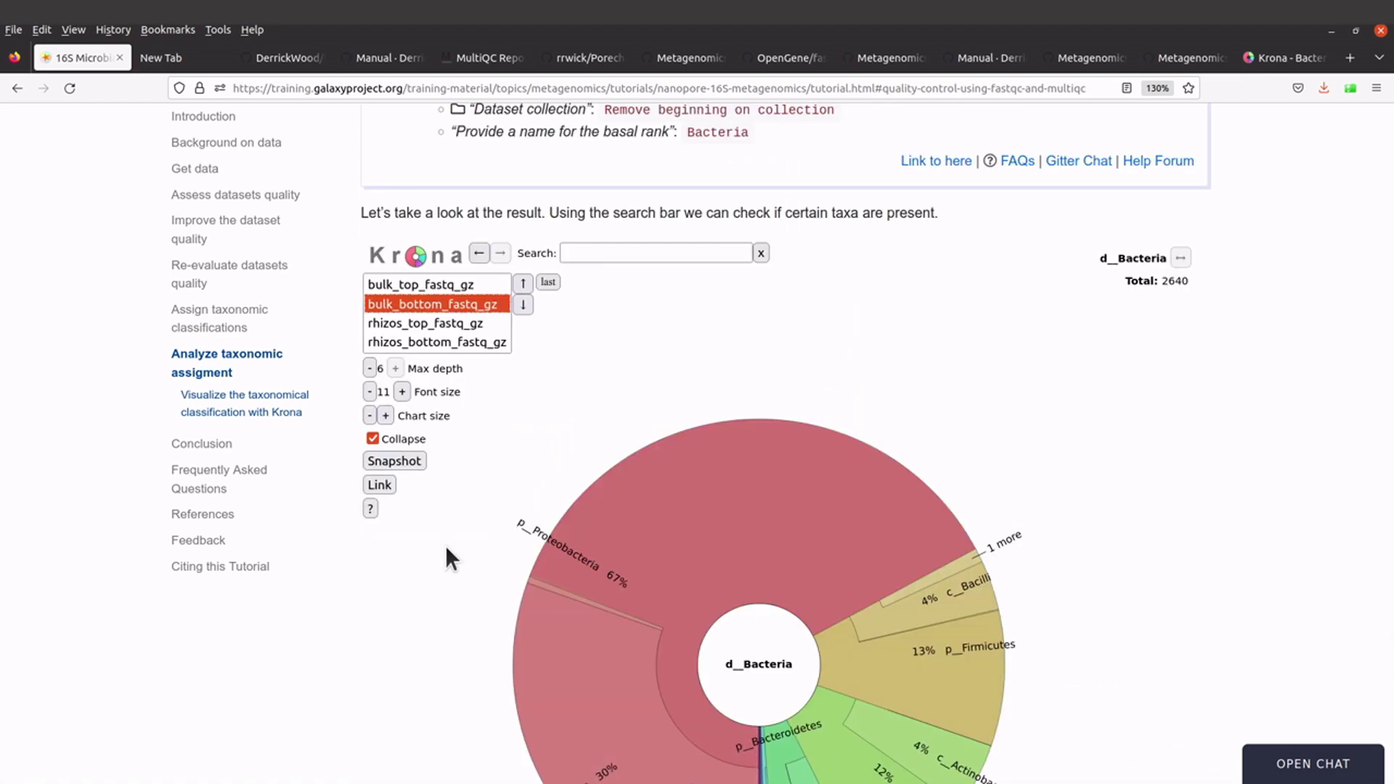
pyautogui.scroll(-7, 428, 639)
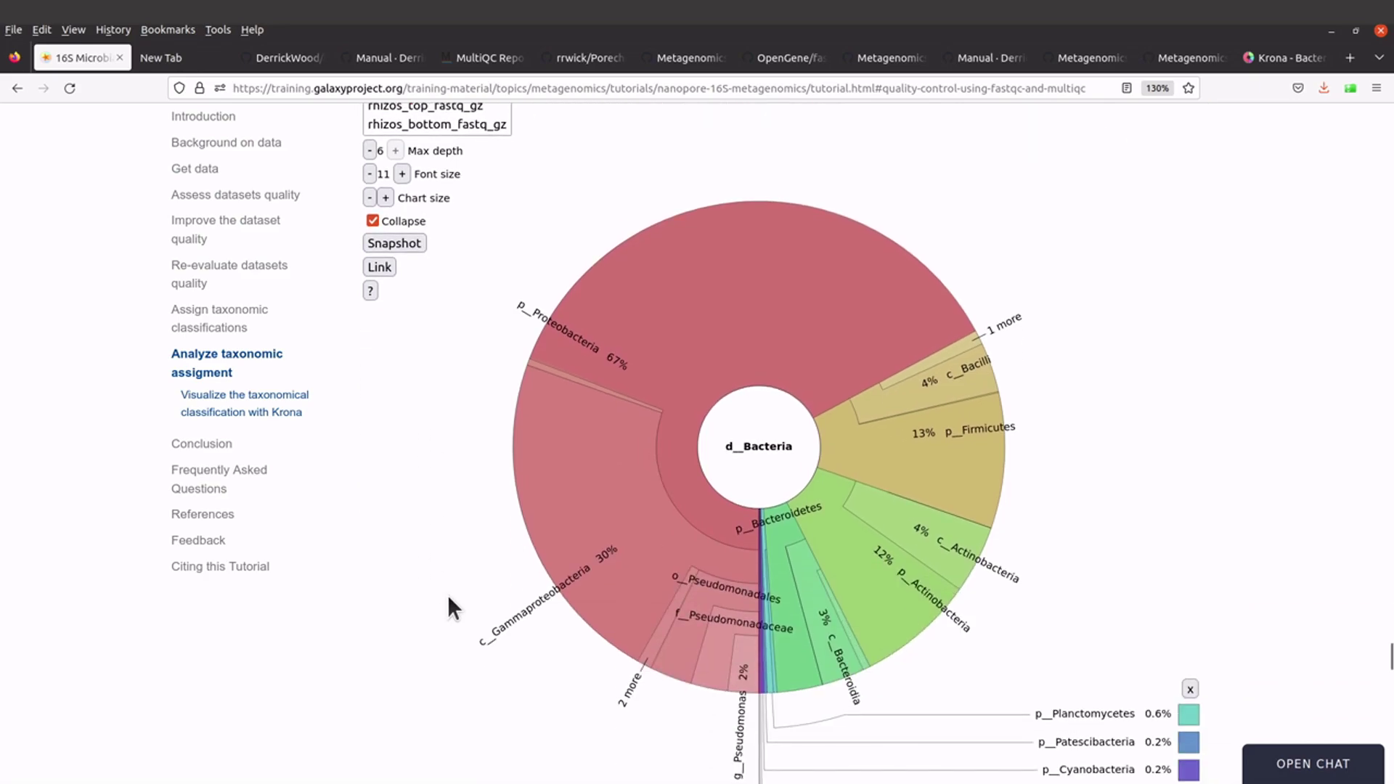
pyautogui.scroll(-7, 598, 737)
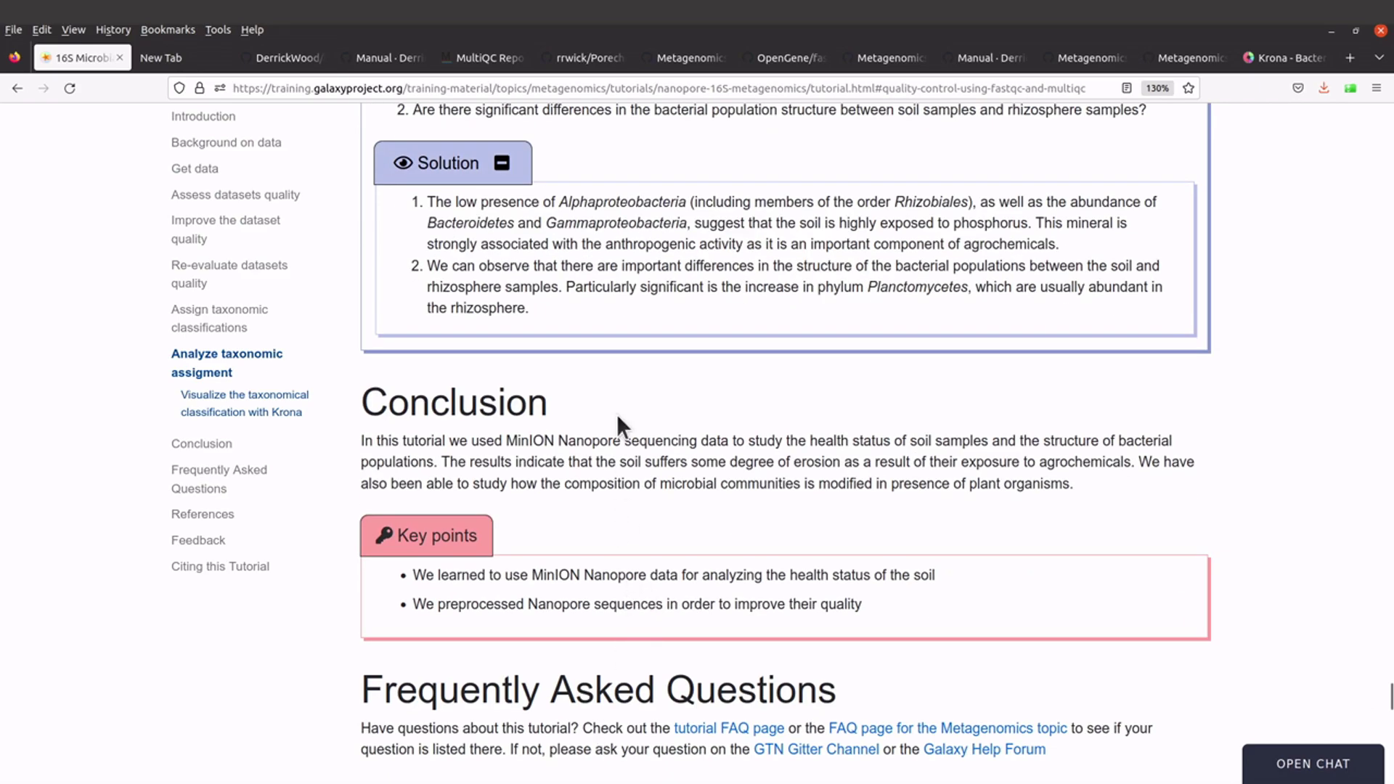
pyautogui.scroll(3, 617, 413)
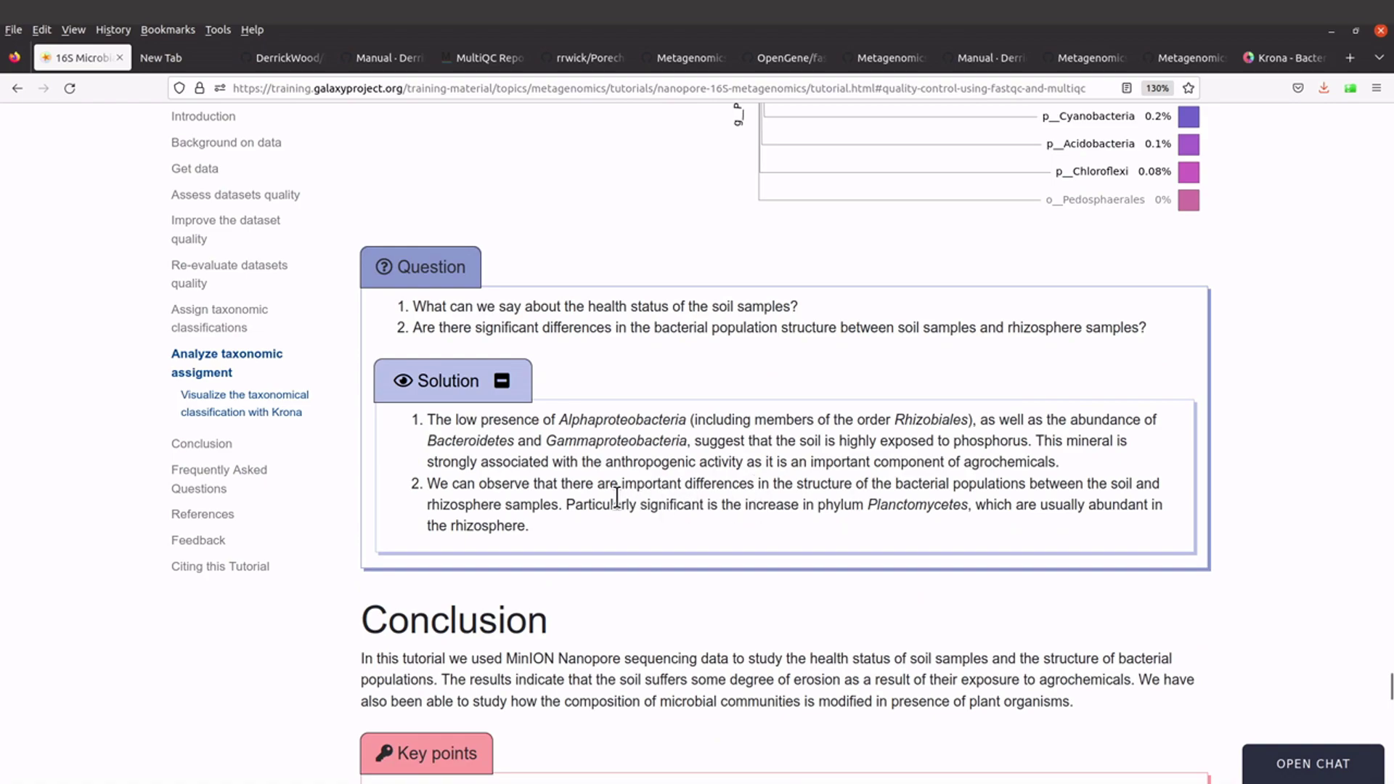
# Highlight part of the second solution answer, clear it, and return to the Krona chart.
pyautogui.moveTo(691, 504); pyautogui.dragTo(1005, 515)
pyautogui.click(1004, 515)
pyautogui.scroll(4, 859, 477)
pyautogui.scroll(10, 853, 468)
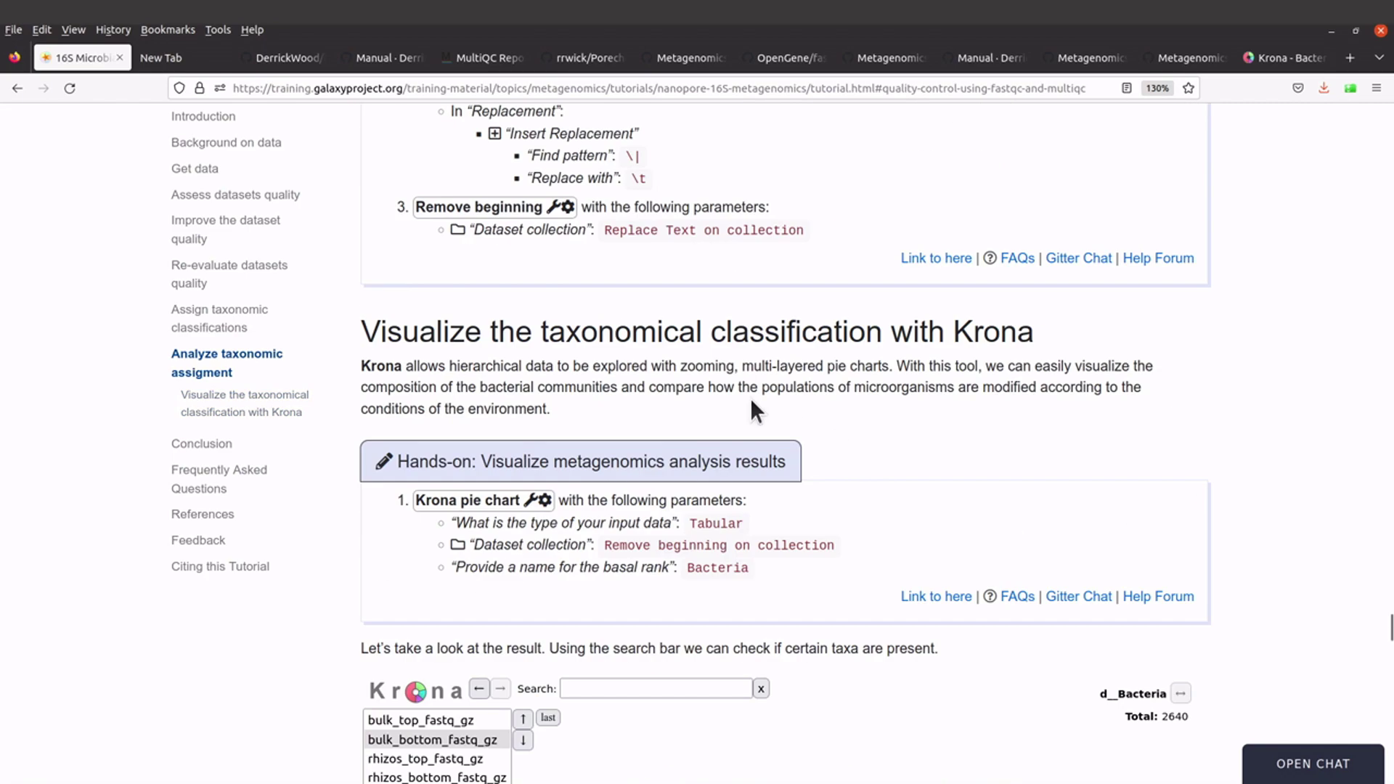
pyautogui.scroll(-4, 707, 441)
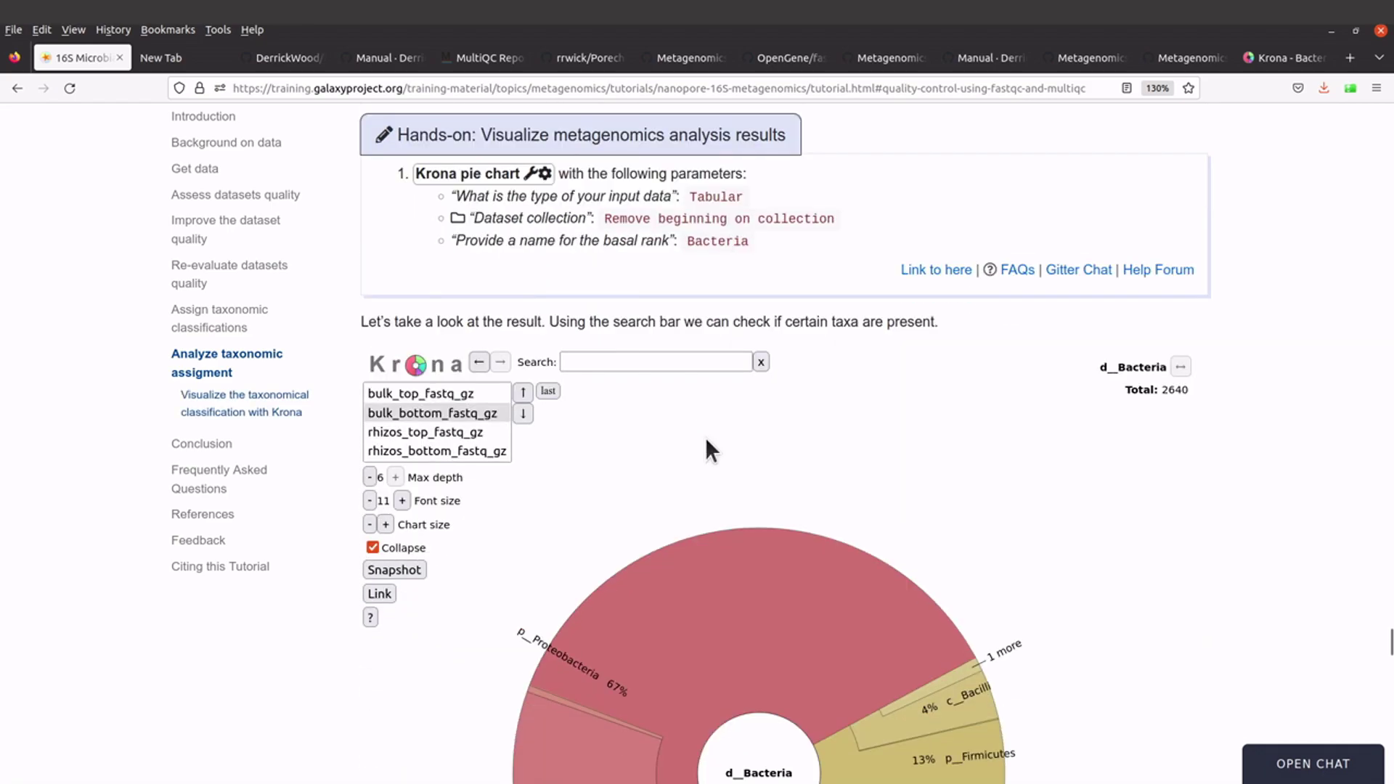
# Show rhizos_top_fastq_gz and focus on Planctomycetes: Total 102, 8% of bacteria.
pyautogui.click(421, 432)
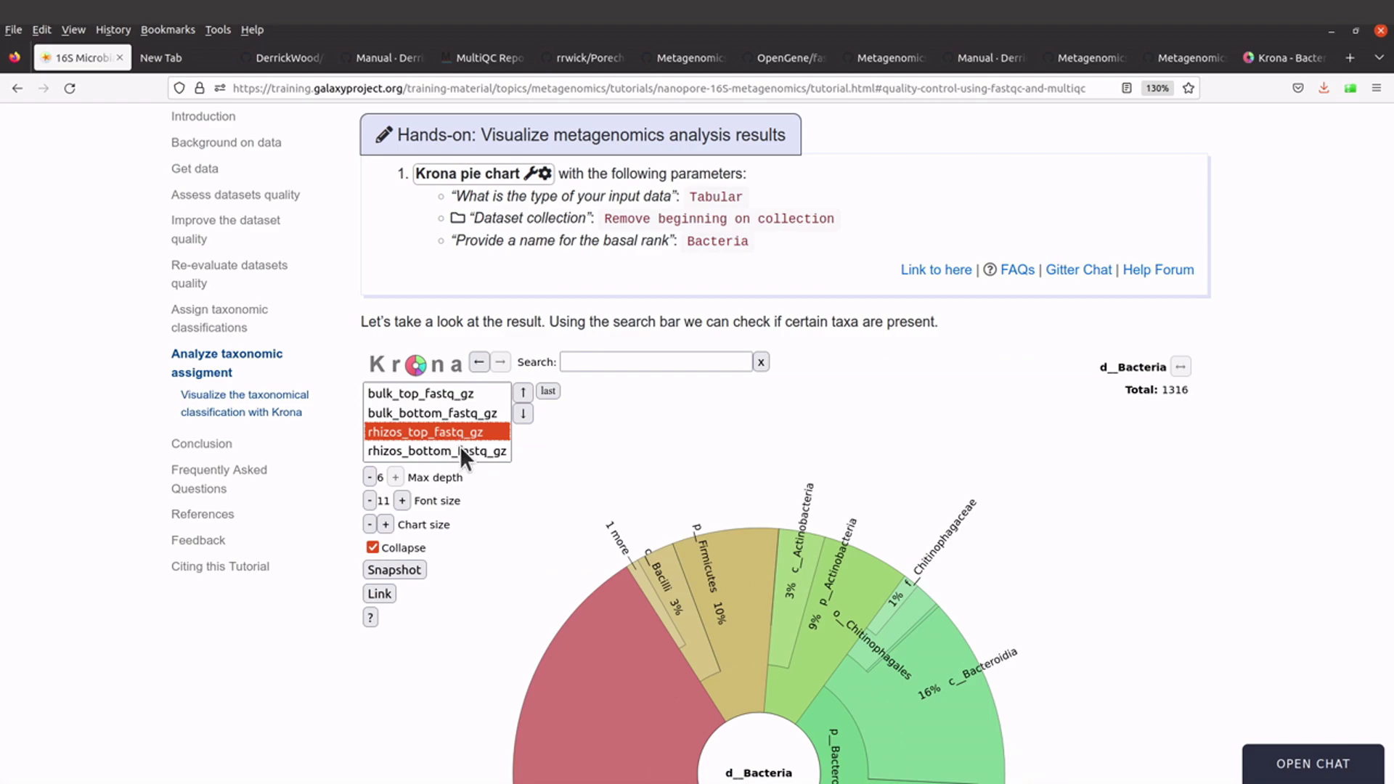
pyautogui.click(460, 450)
pyautogui.click(425, 431)
pyautogui.scroll(-3, 822, 446)
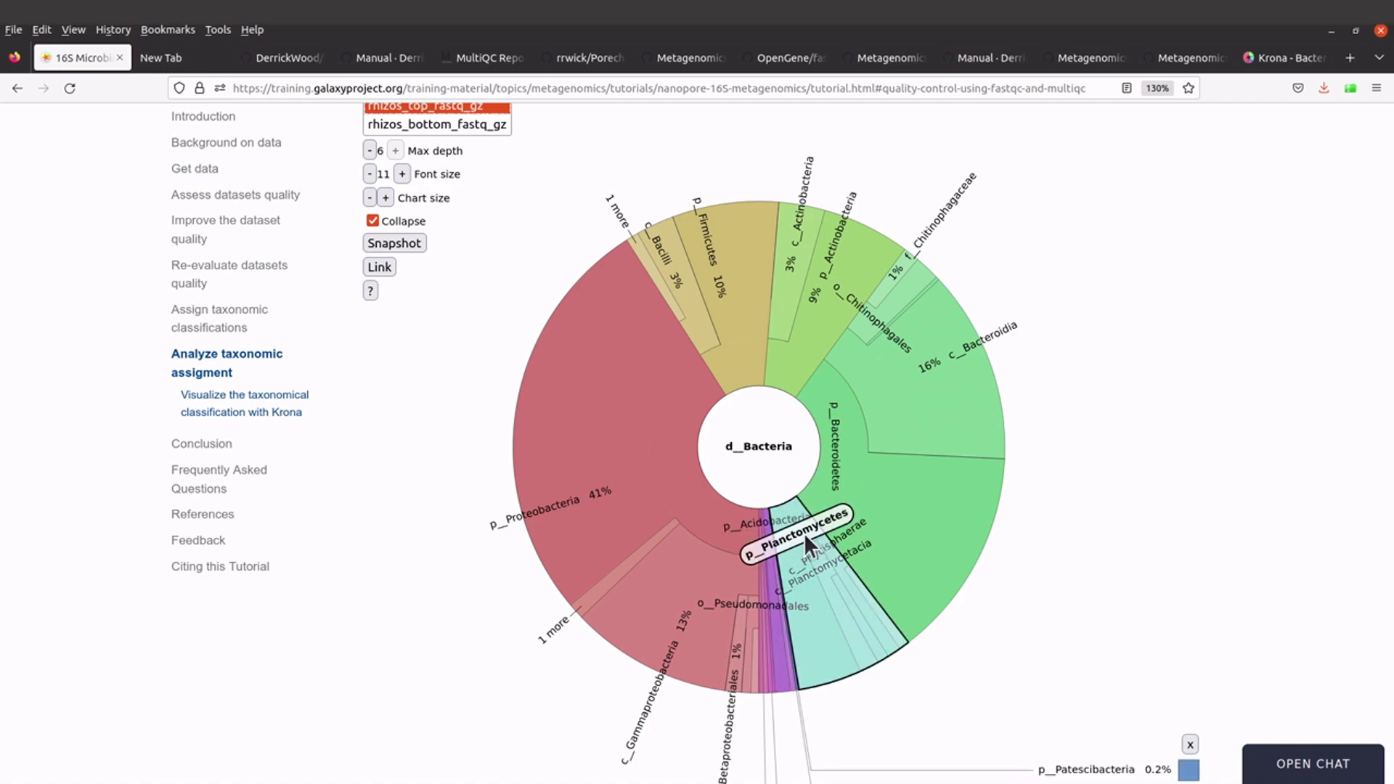
pyautogui.scroll(4, 804, 533)
pyautogui.scroll(-2, 801, 542)
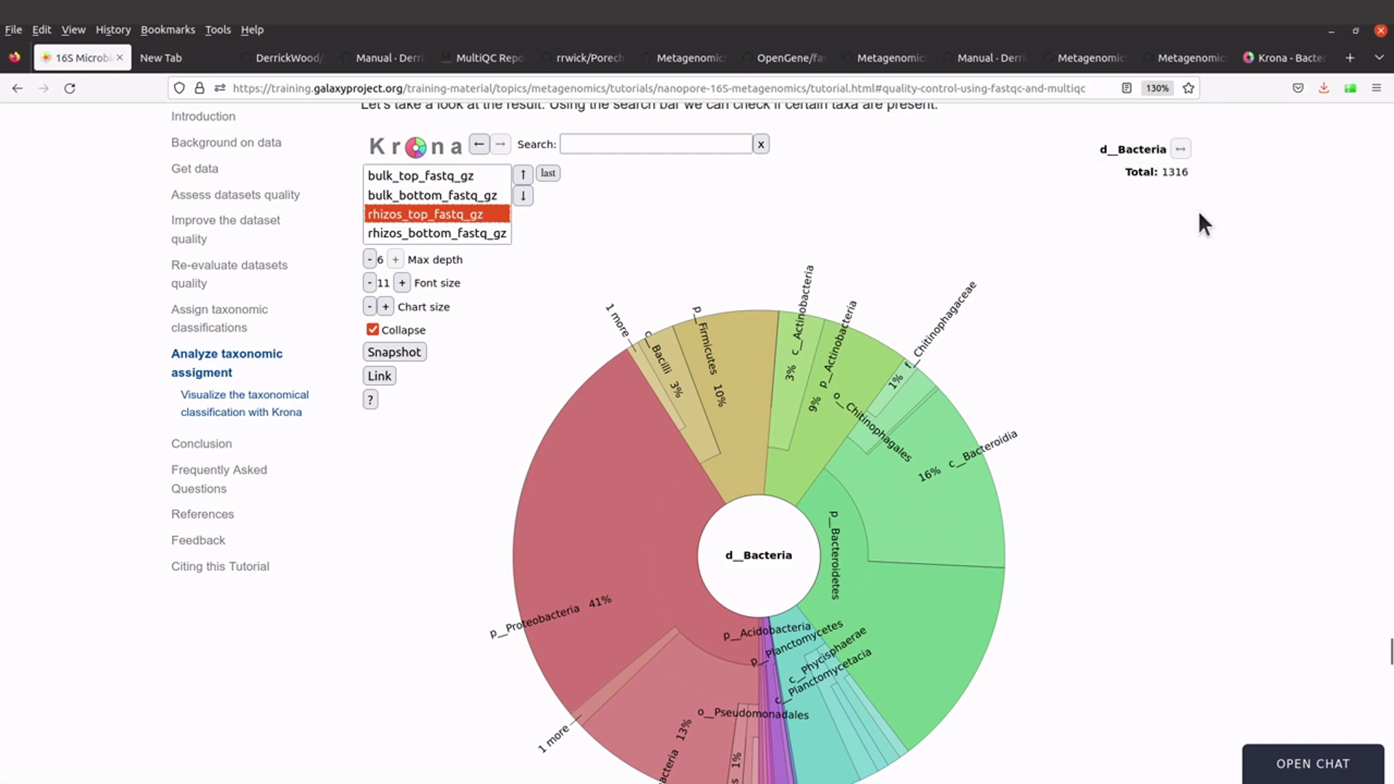
pyautogui.click(799, 638)
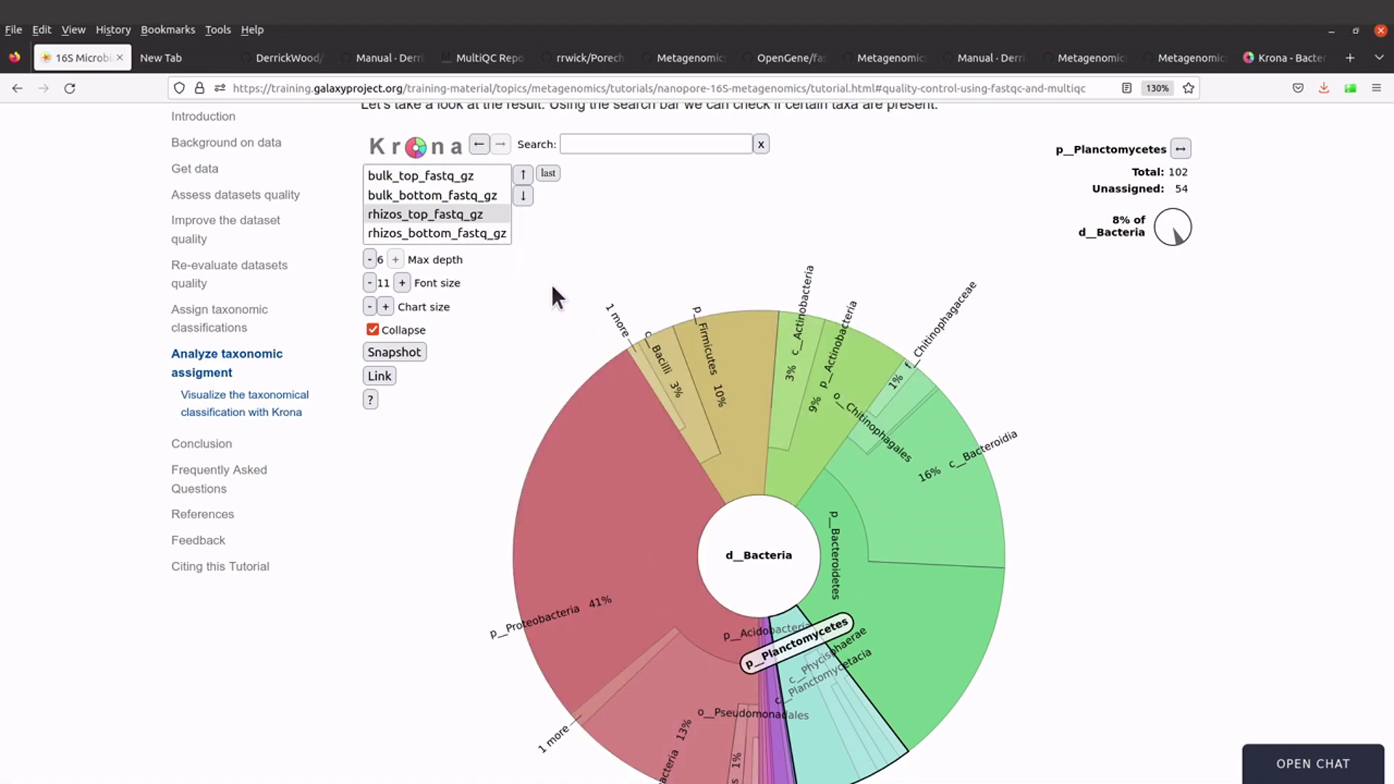
pyautogui.click(764, 669)
pyautogui.scroll(-5, 841, 742)
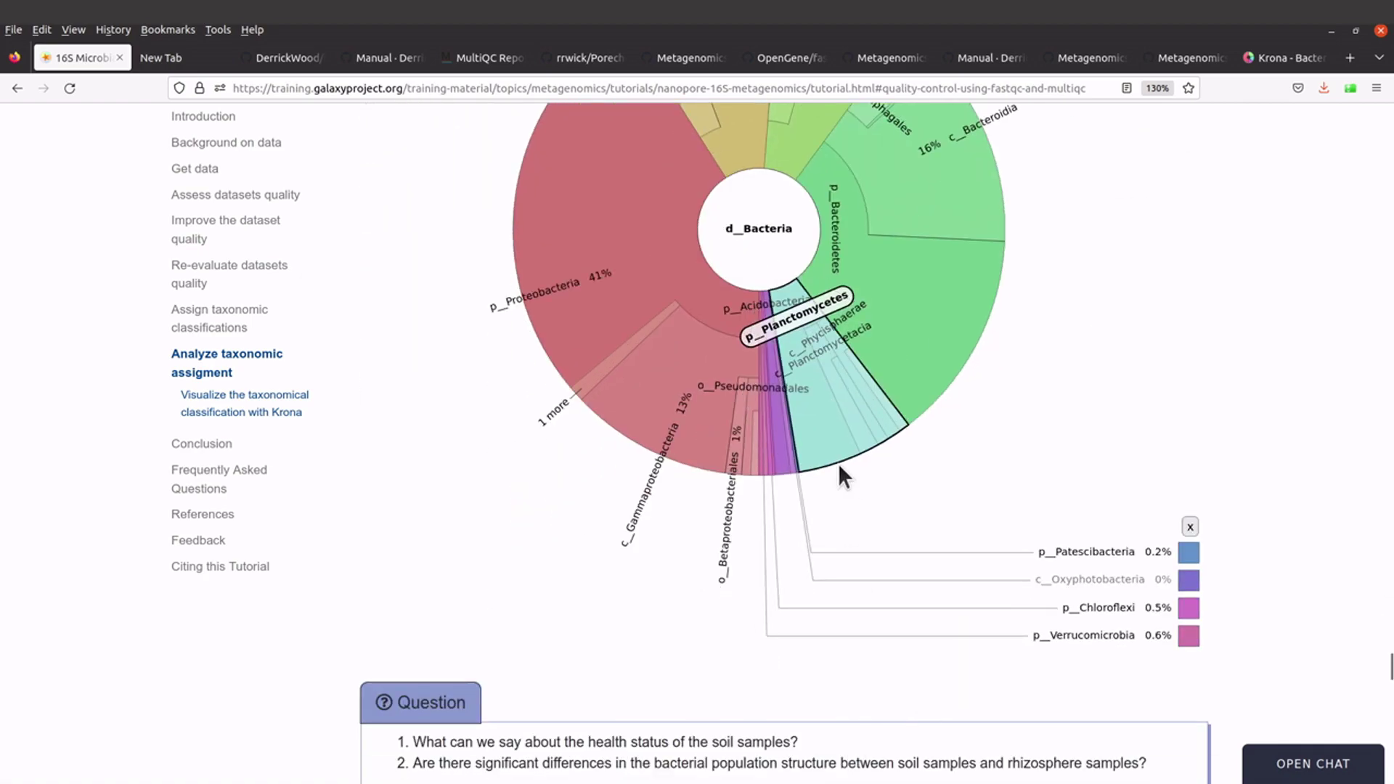
pyautogui.click(800, 321)
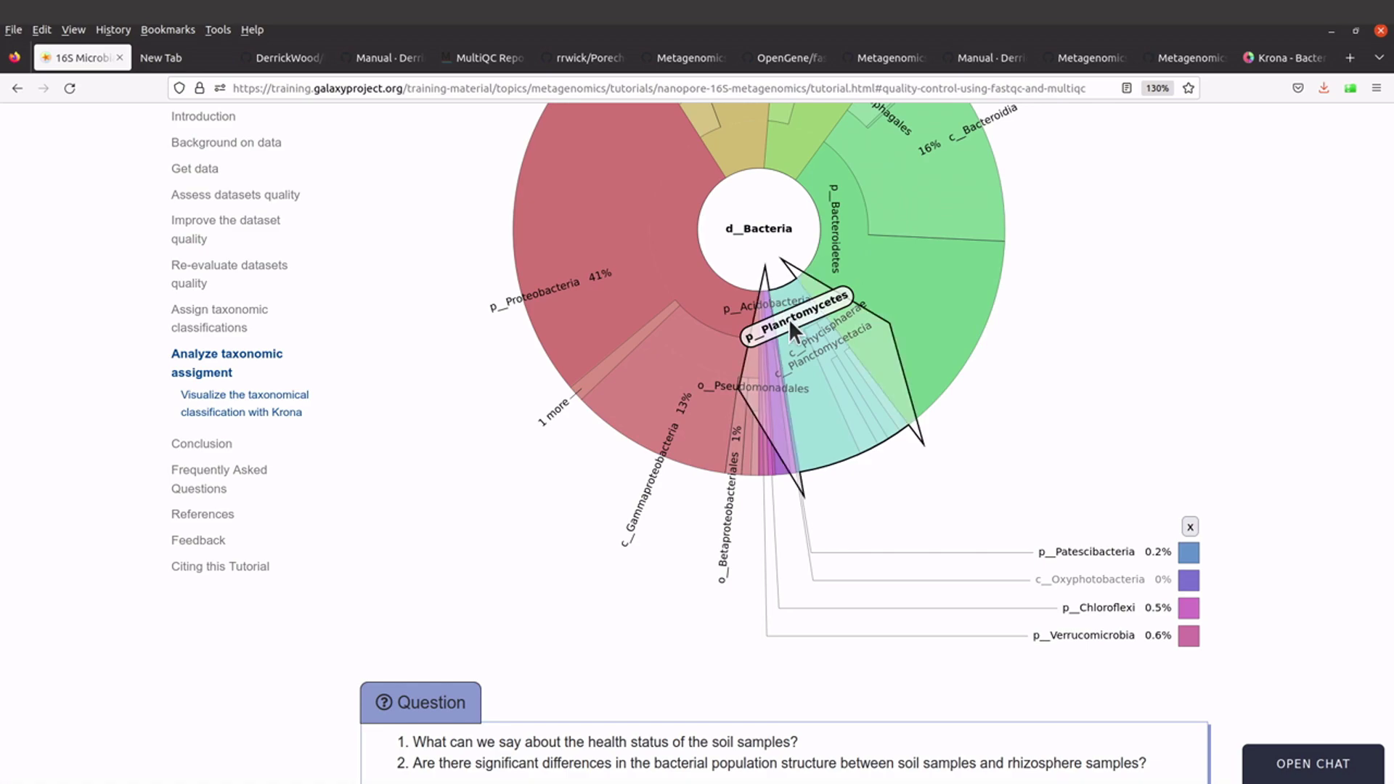
pyautogui.scroll(6, 788, 320)
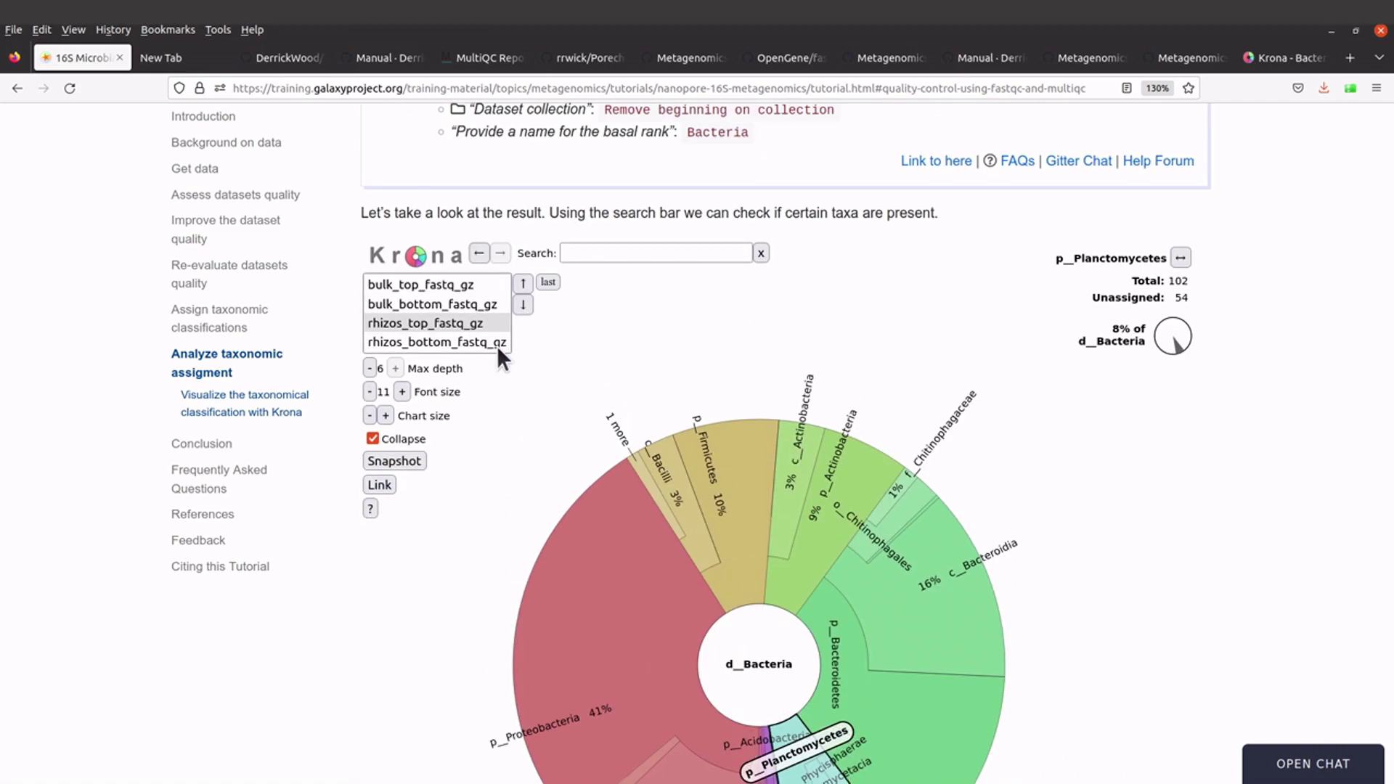
# Compare rhizos_bottom_fastq_gz with rhizos_top, ending on rhizos_bottom with Planctomycetes at 92 (6%).
pyautogui.click(456, 340)
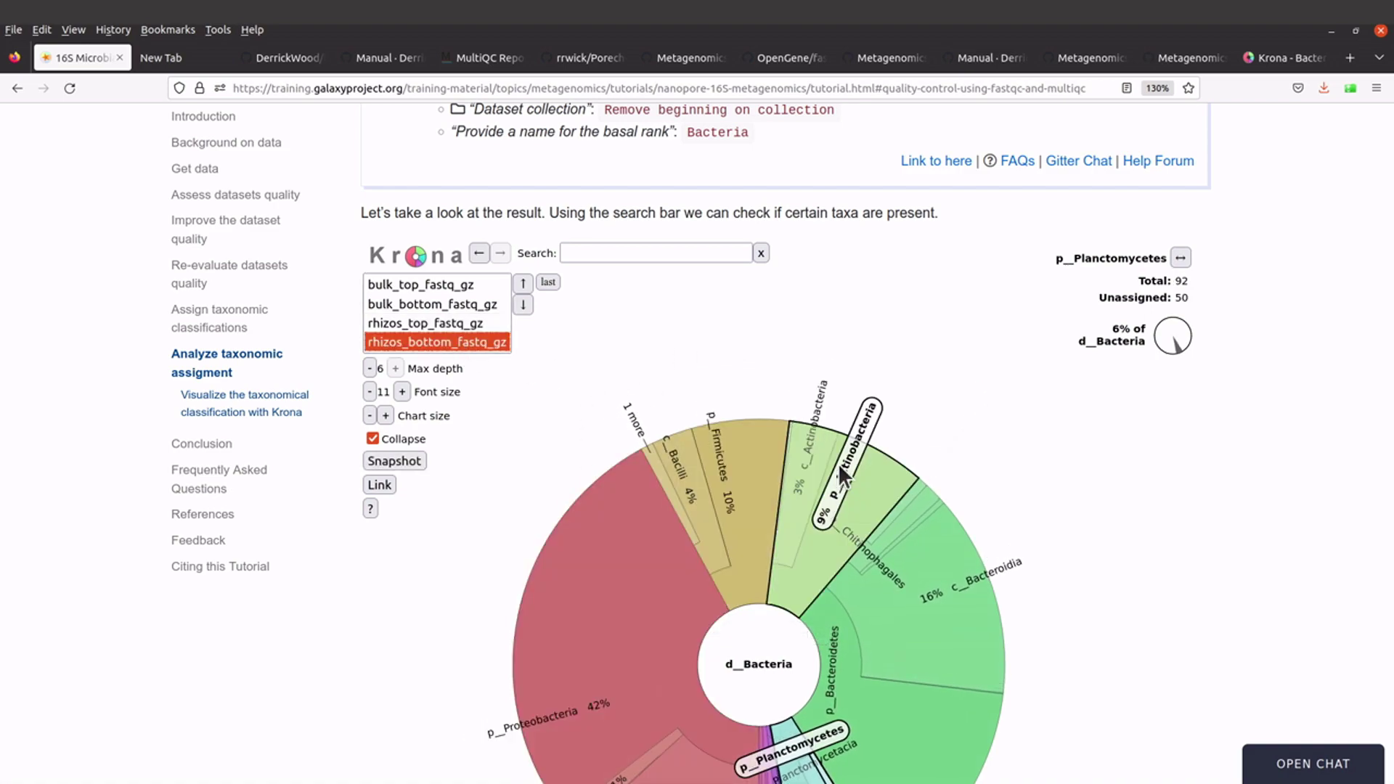
pyautogui.scroll(-3, 755, 626)
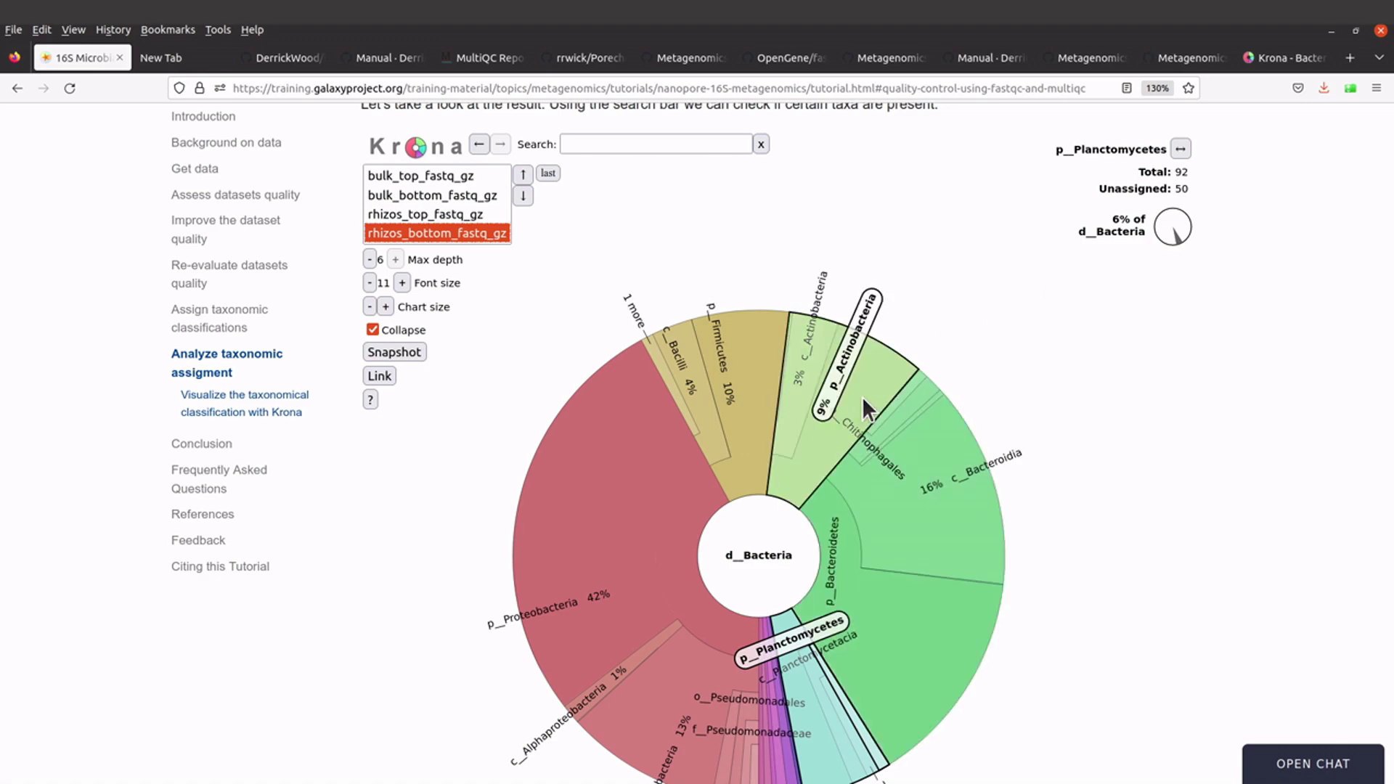
pyautogui.click(435, 212)
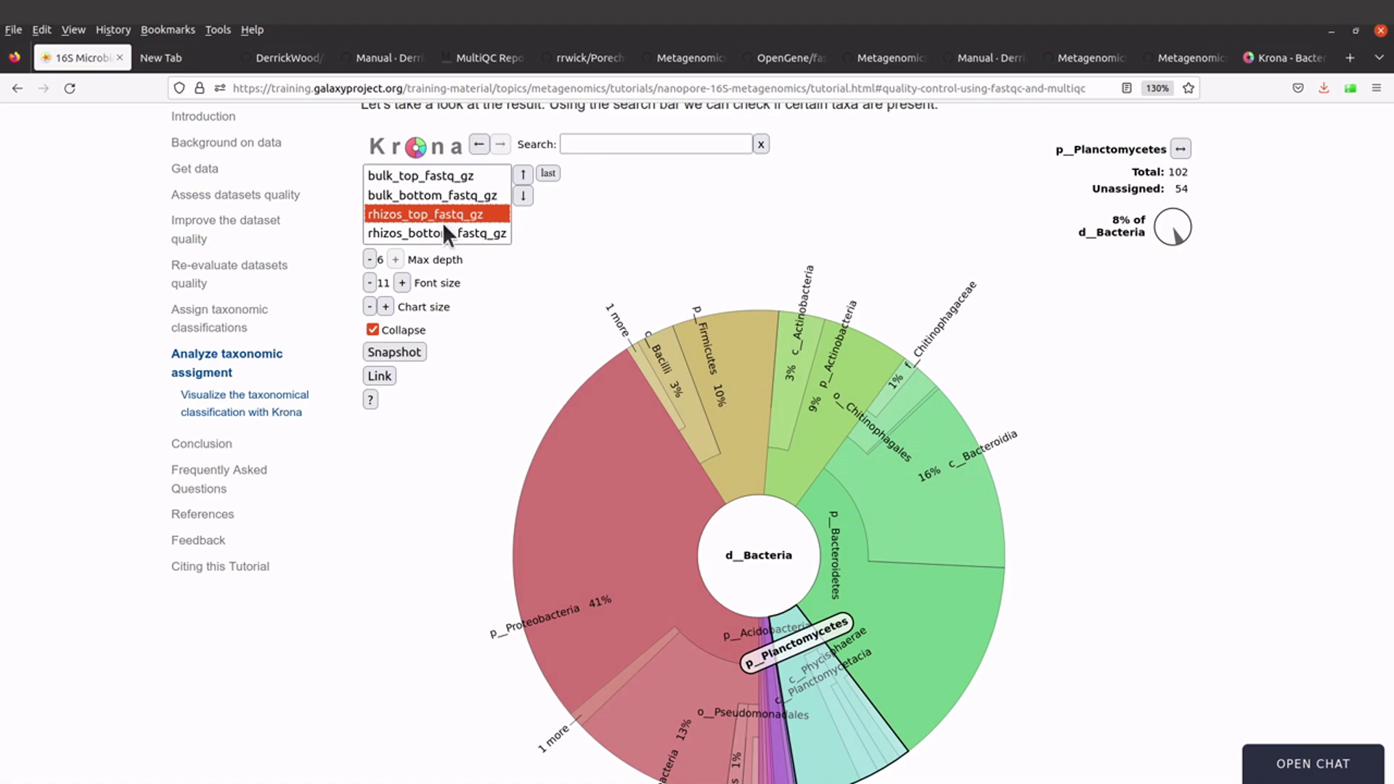
pyautogui.click(447, 232)
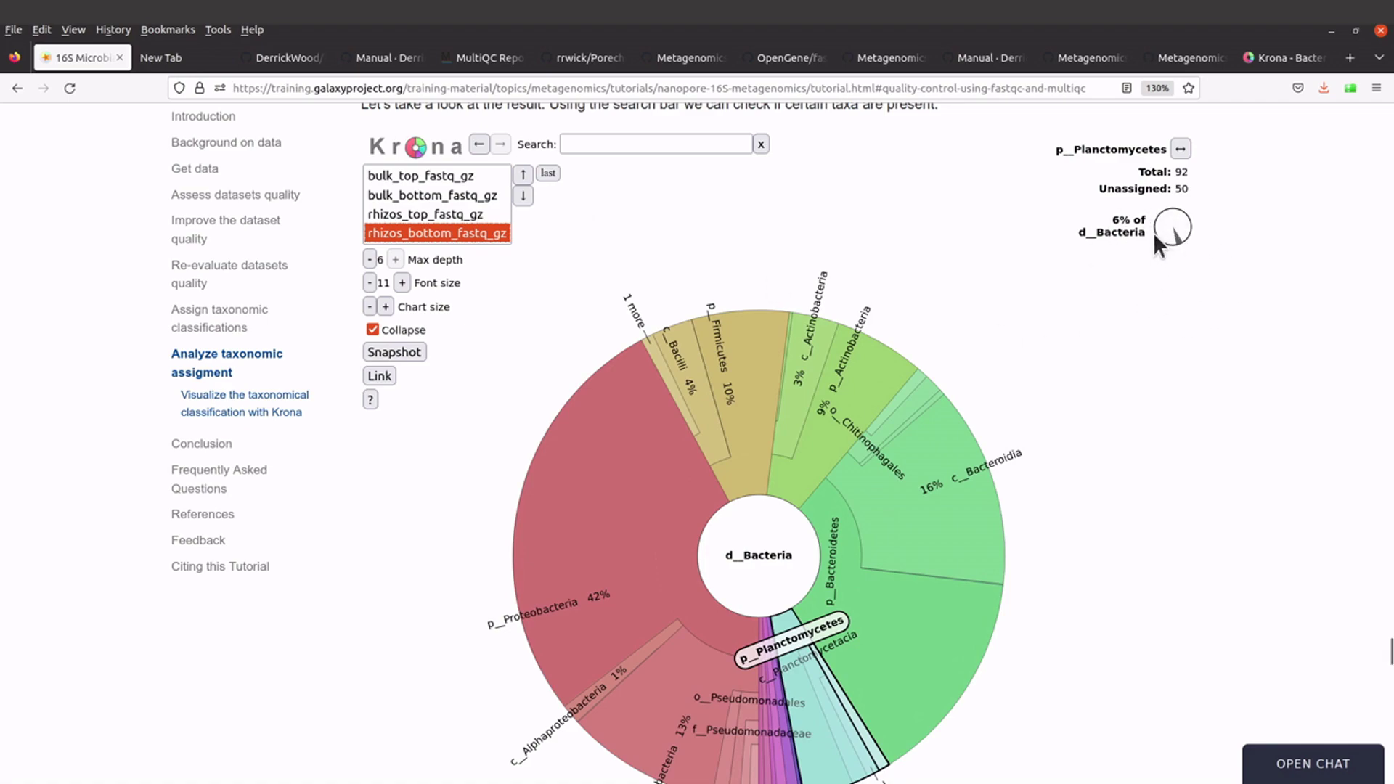
# Reset the Krona details to all Bacteria and toggle rhizos_top back to rhizos_bottom_fastq_gz.
pyautogui.click(1177, 237)
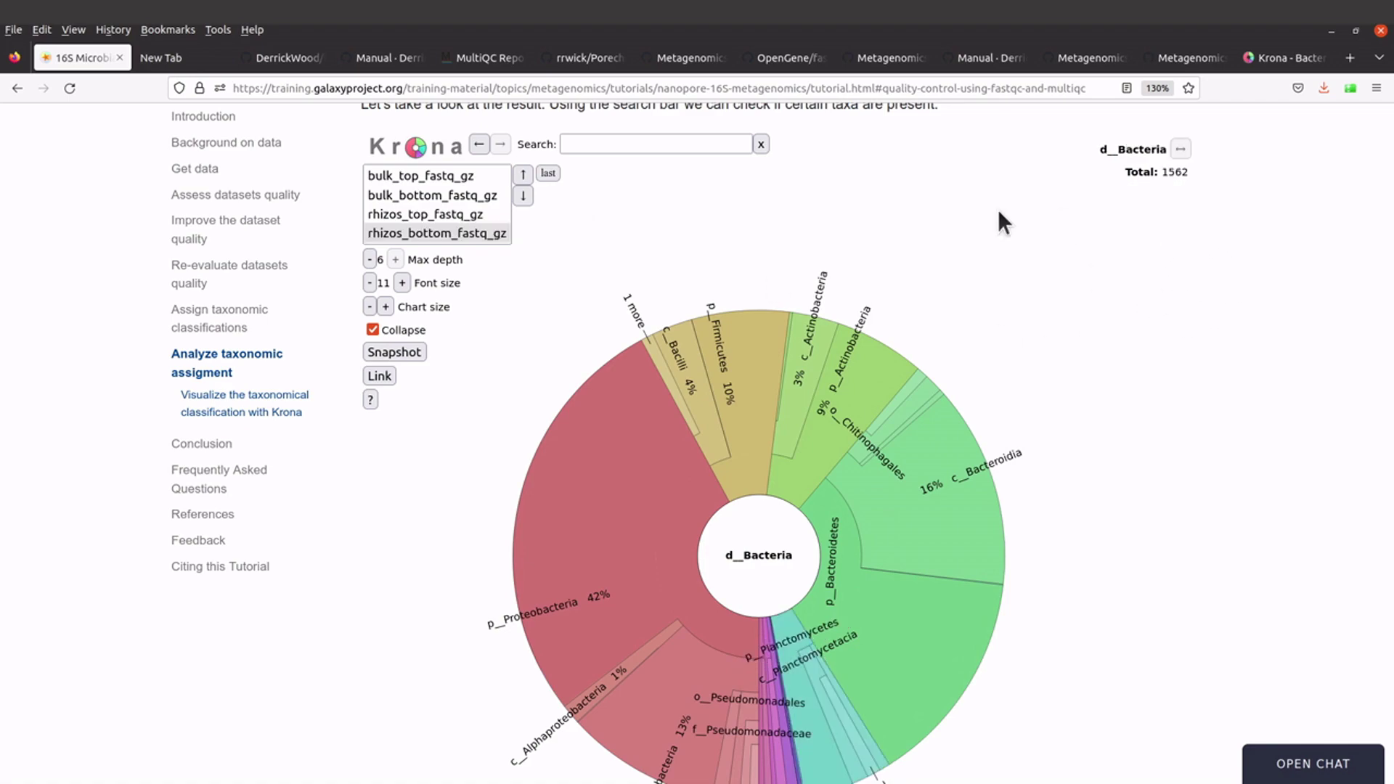
pyautogui.click(454, 211)
pyautogui.click(465, 229)
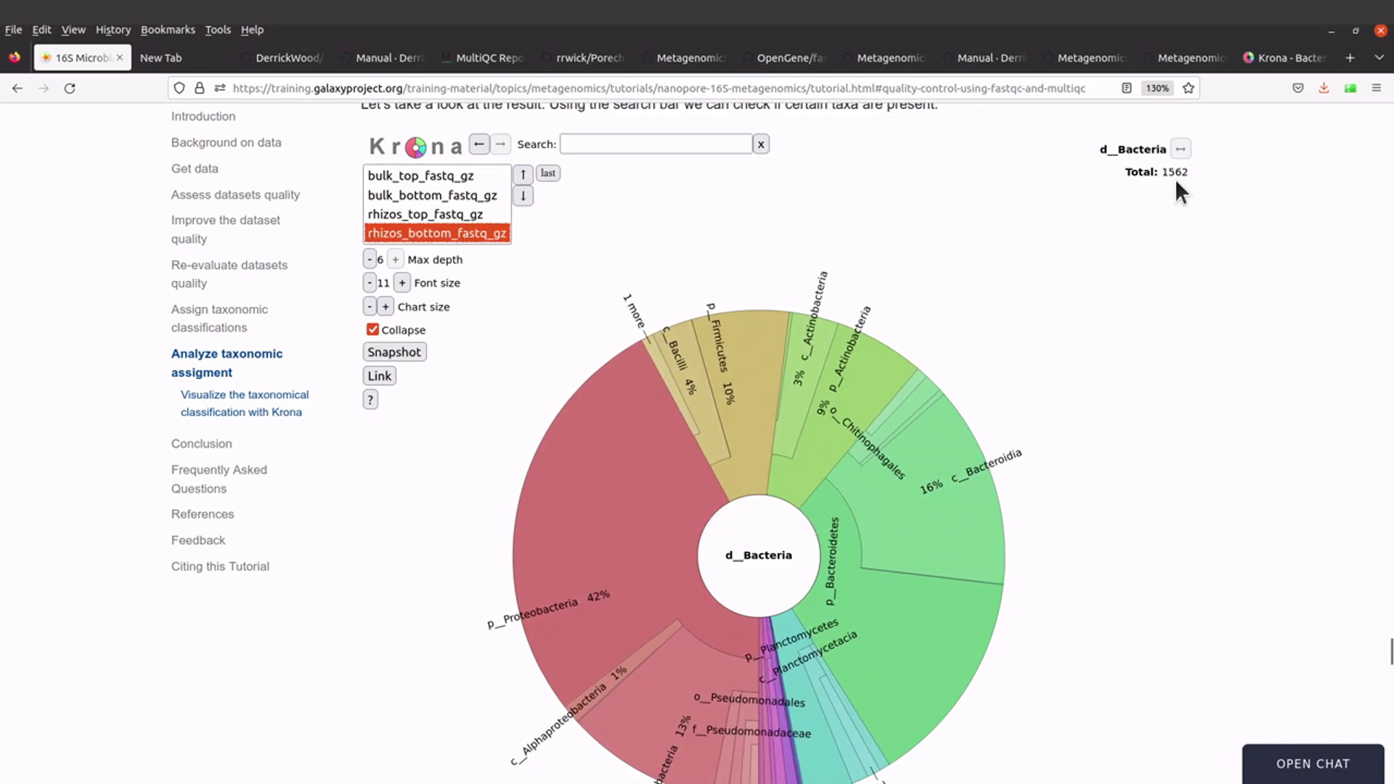
pyautogui.scroll(-2, 807, 705)
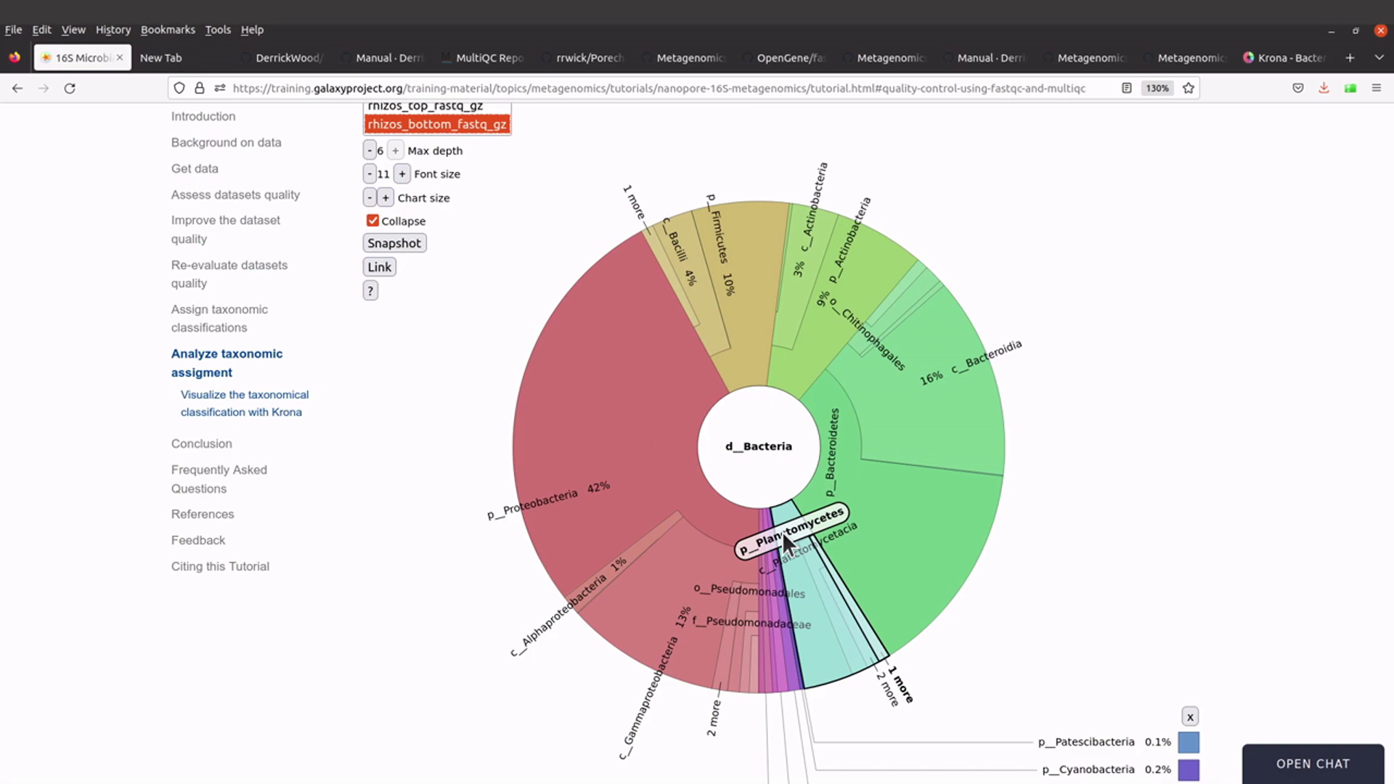
# Zoom into Planctomycetes, then return rhizos_bottom_fastq_gz to the whole-Bacteria view (Total 1562).
pyautogui.click(783, 533)
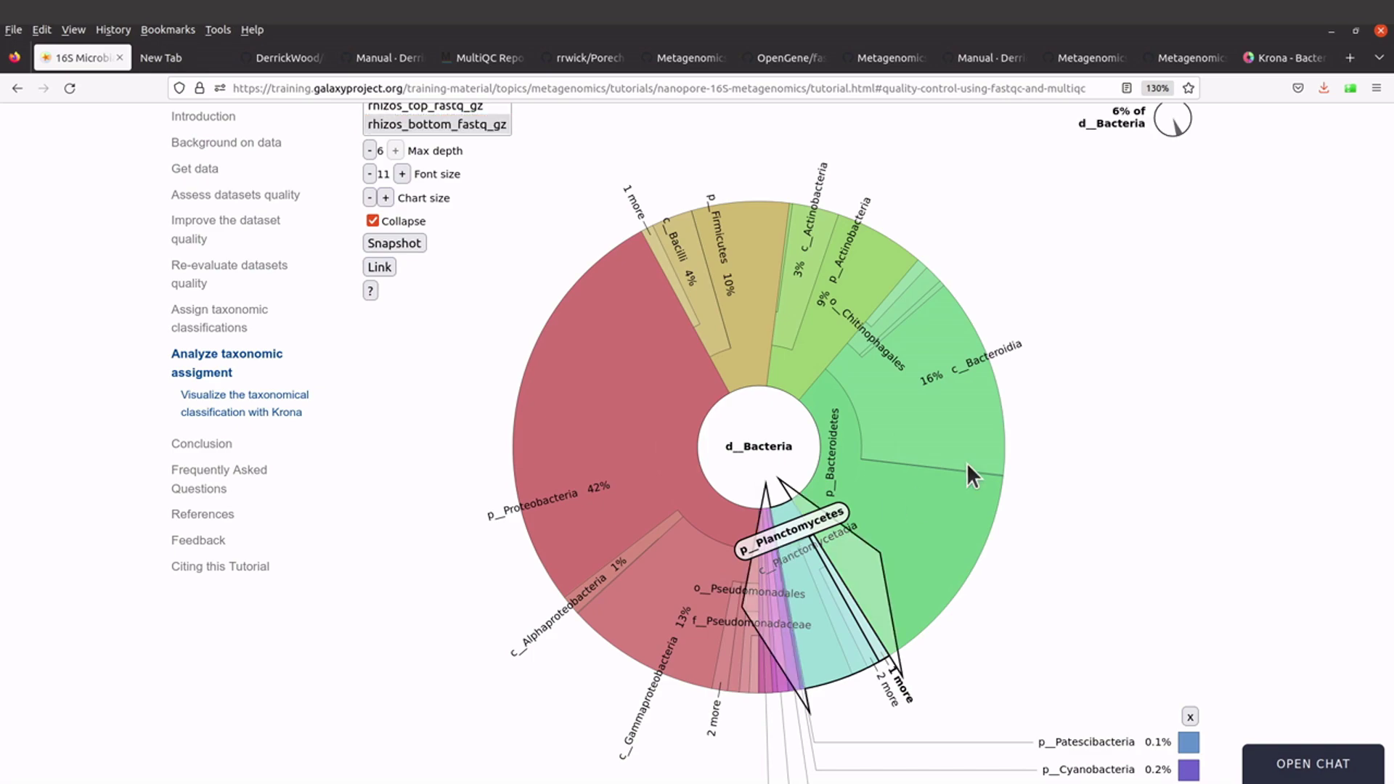
pyautogui.scroll(5, 1065, 389)
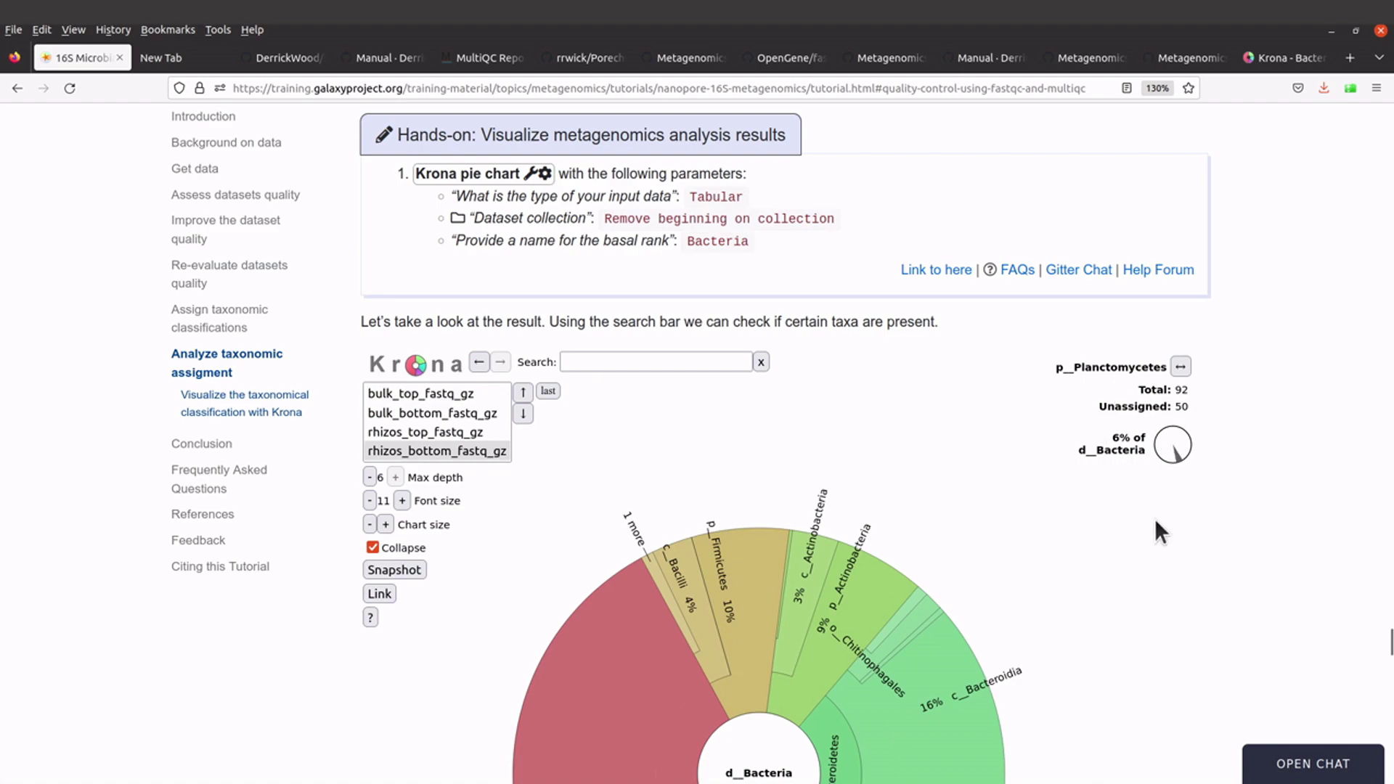
pyautogui.scroll(-2, 1025, 629)
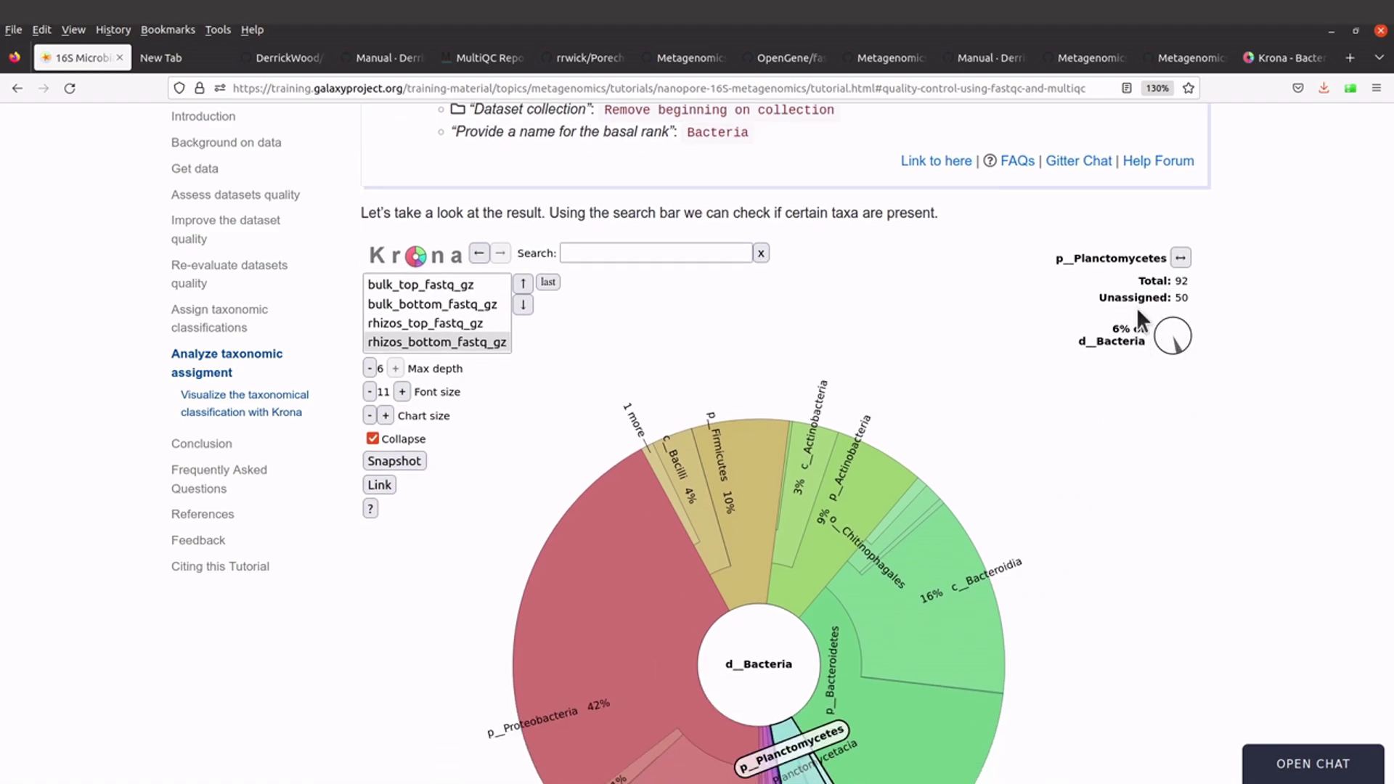
pyautogui.click(1179, 340)
pyautogui.scroll(-2, 796, 644)
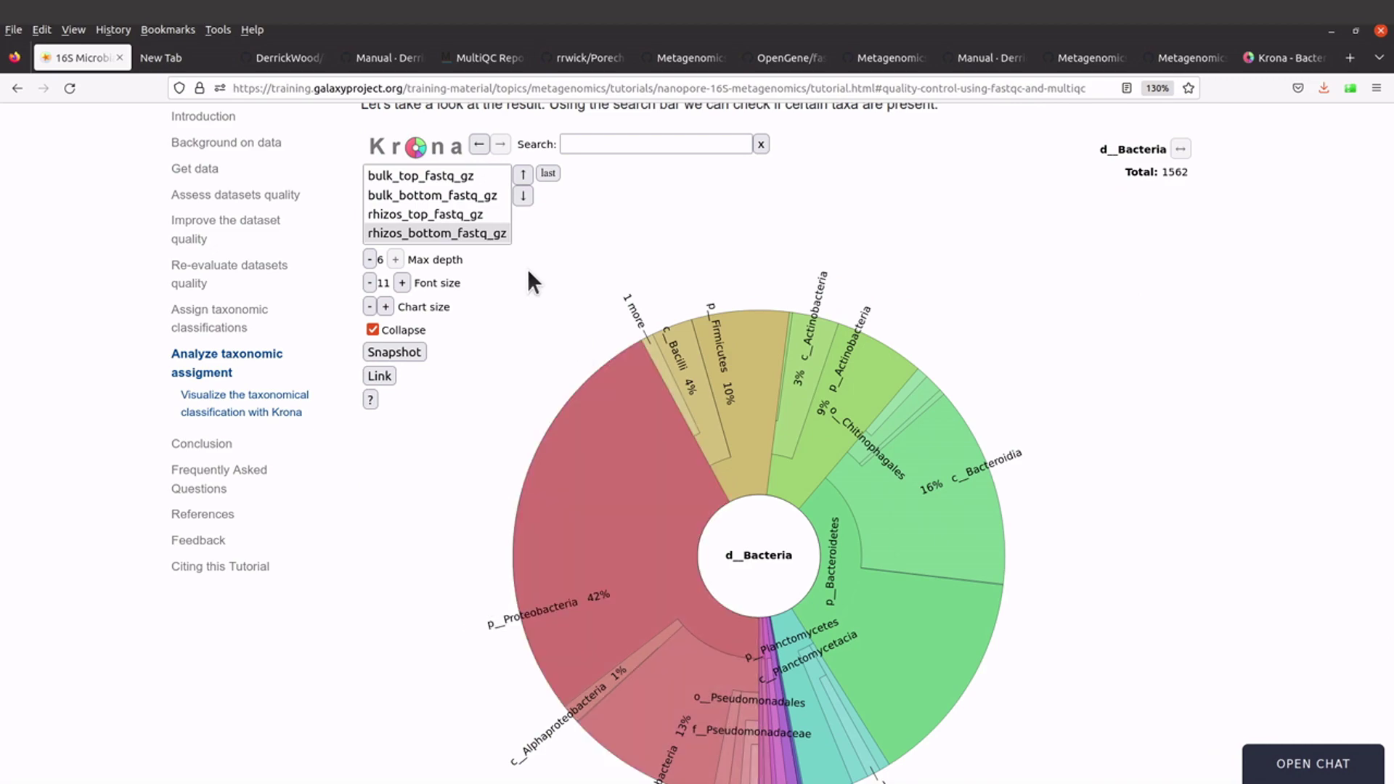
pyautogui.click(437, 215)
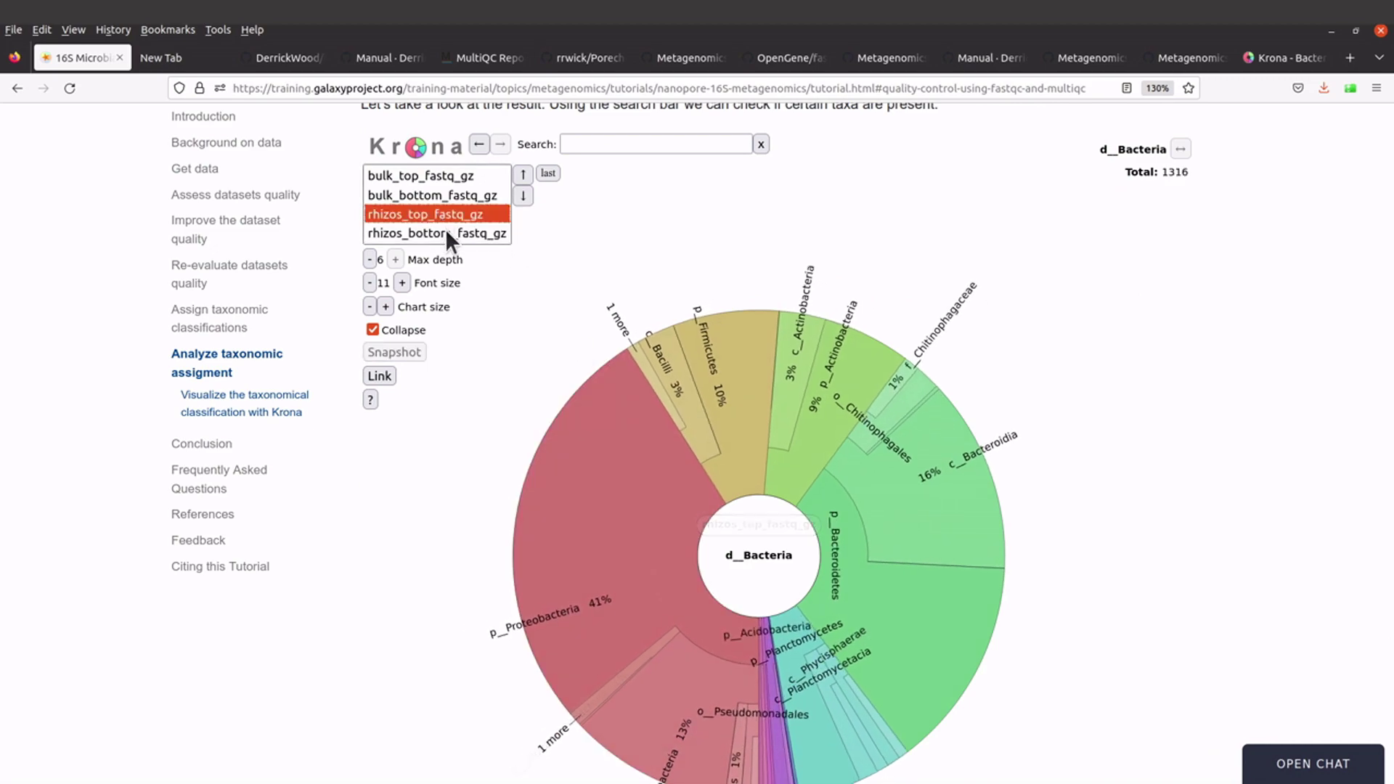
pyautogui.click(446, 228)
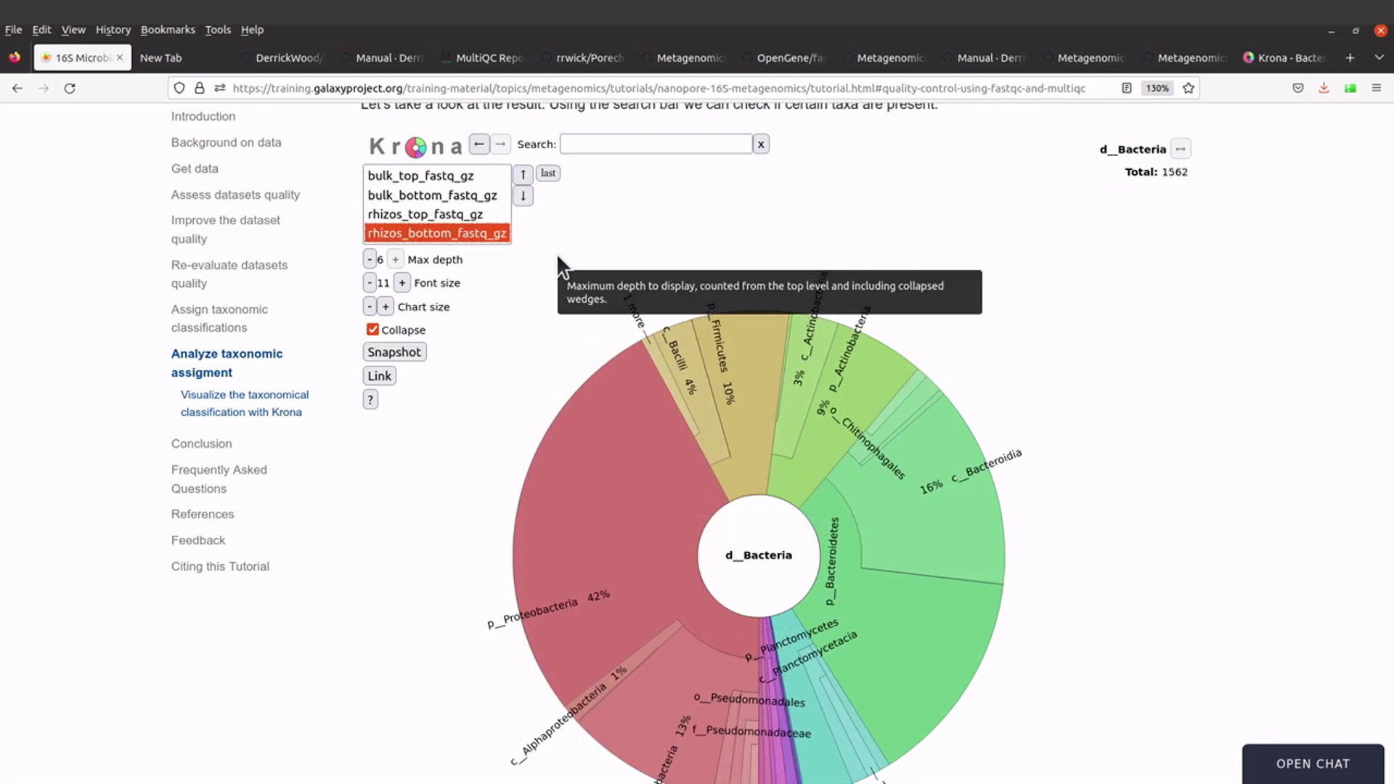
pyautogui.scroll(3, 559, 334)
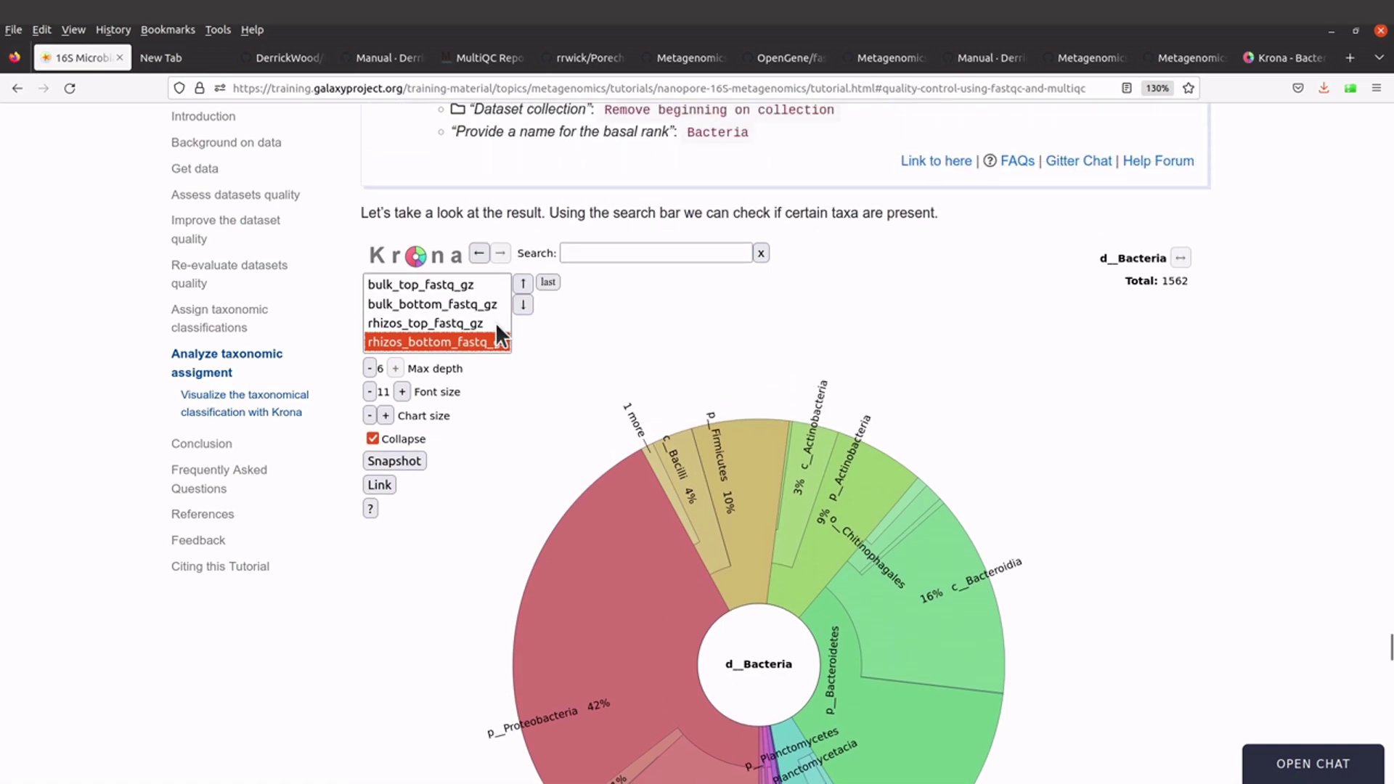
# View bulk_top_fastq_gz, then switch to bulk_bottom_fastq_gz and check Planctomycetes at 0.6% of 2640.
pyautogui.click(400, 277)
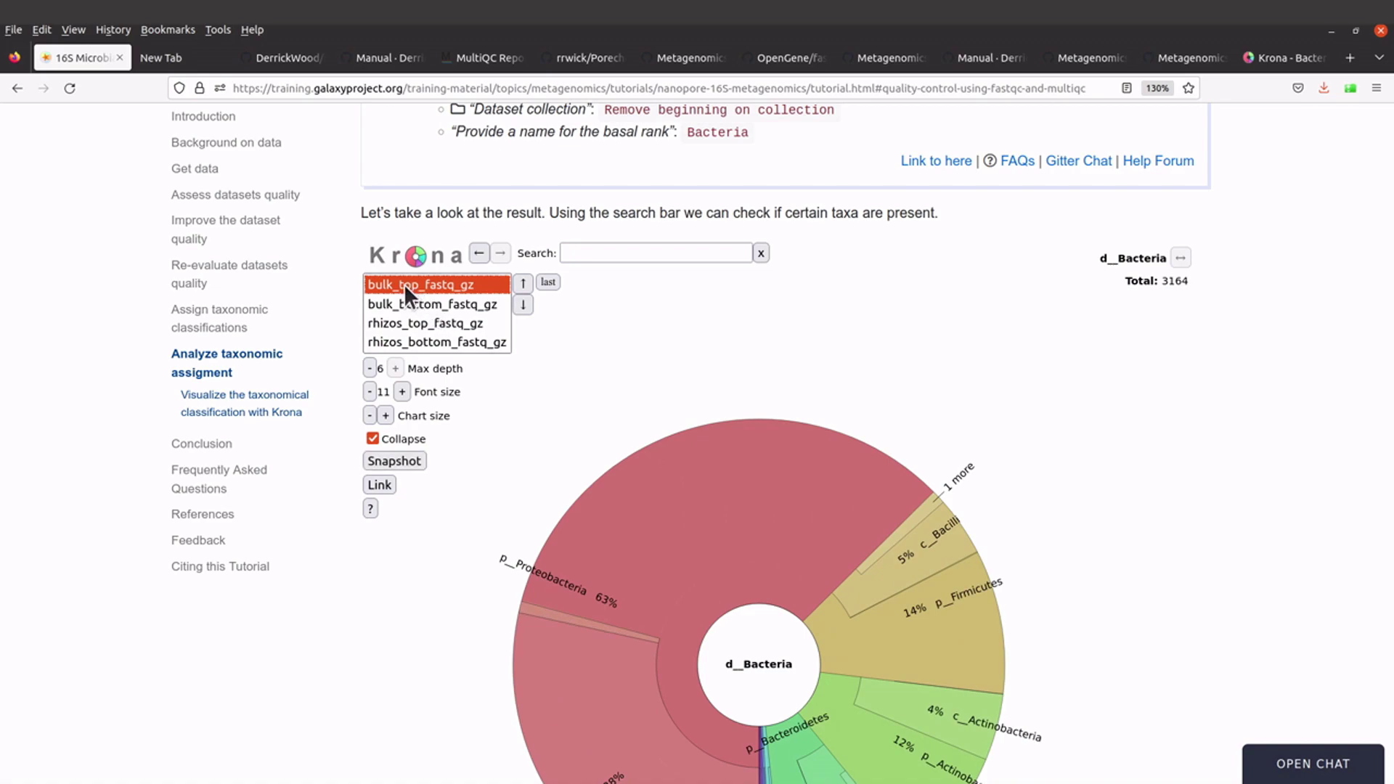
pyautogui.scroll(-5, 693, 505)
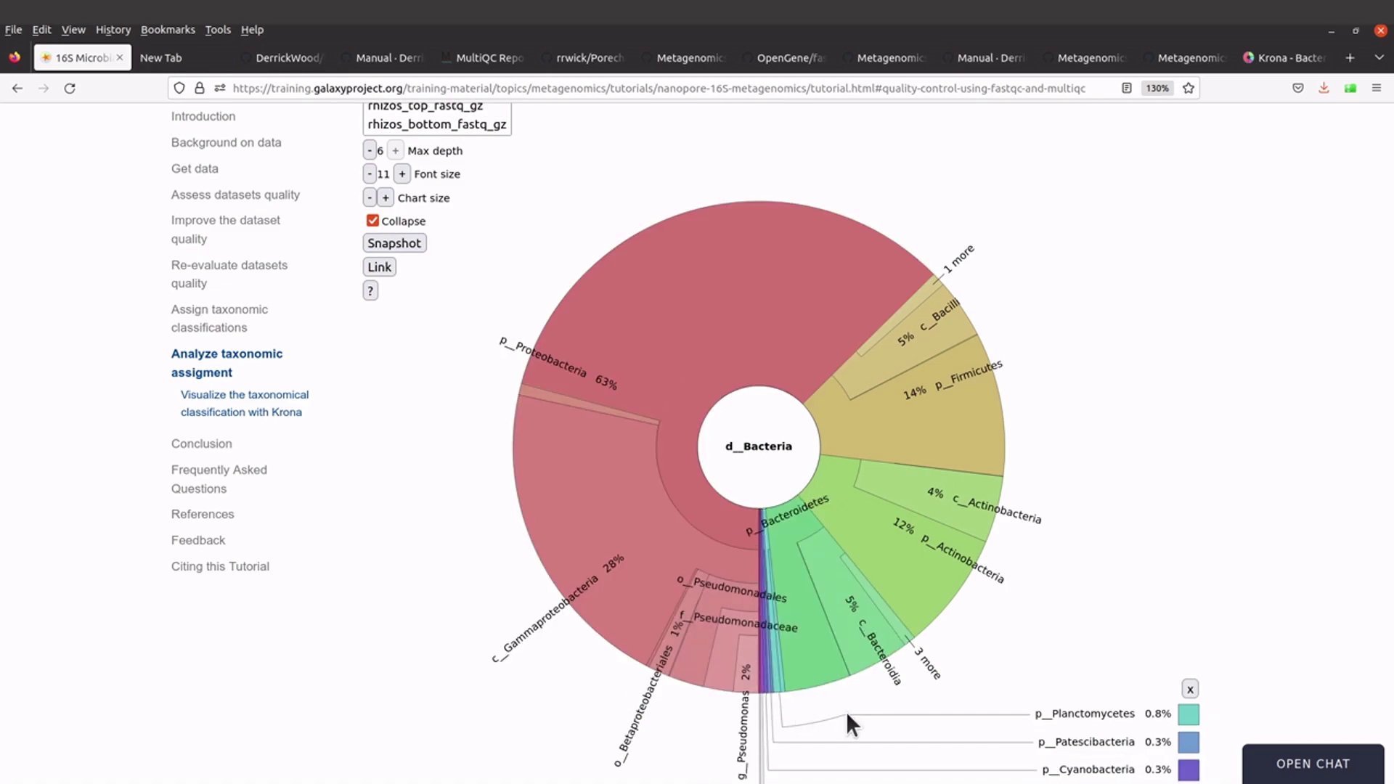
pyautogui.scroll(-3, 1106, 657)
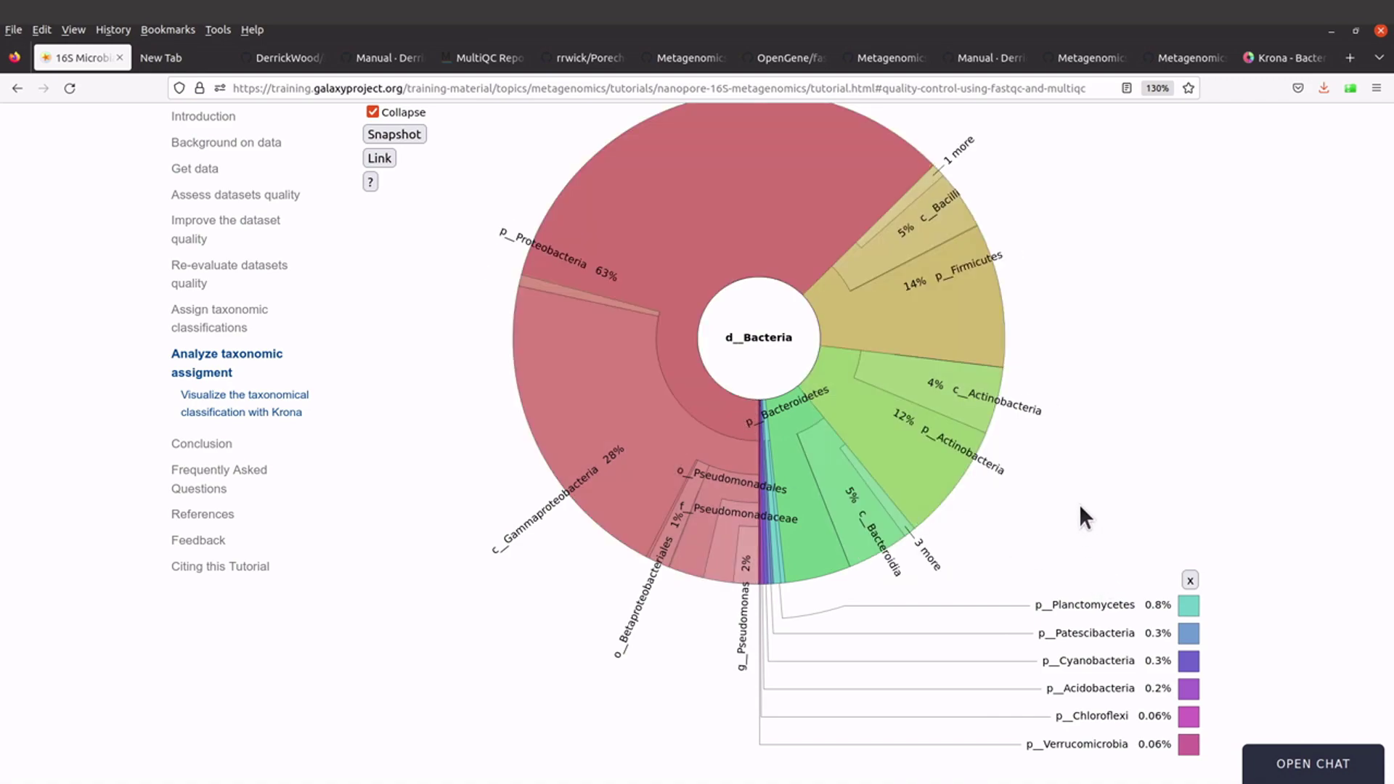
pyautogui.scroll(5, 934, 430)
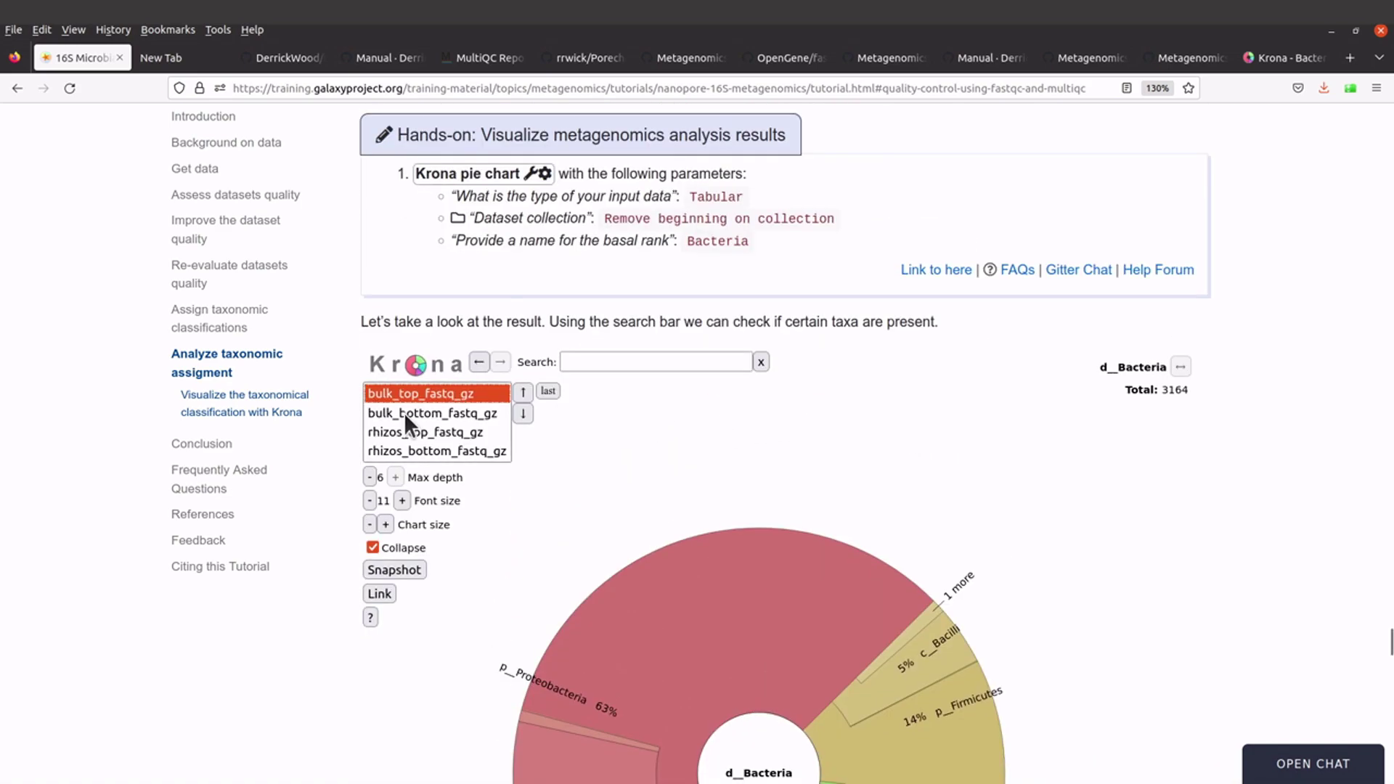
pyautogui.click(447, 413)
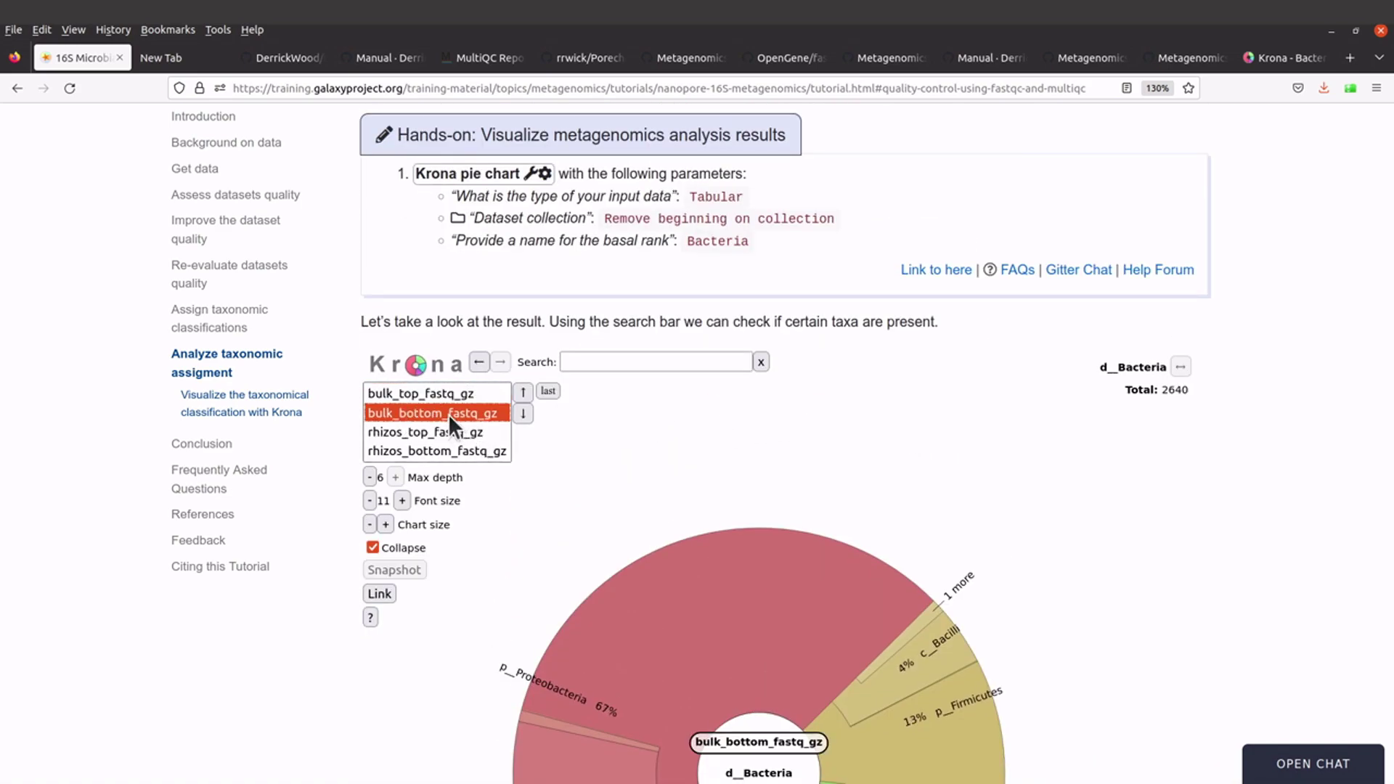
pyautogui.scroll(-5, 654, 478)
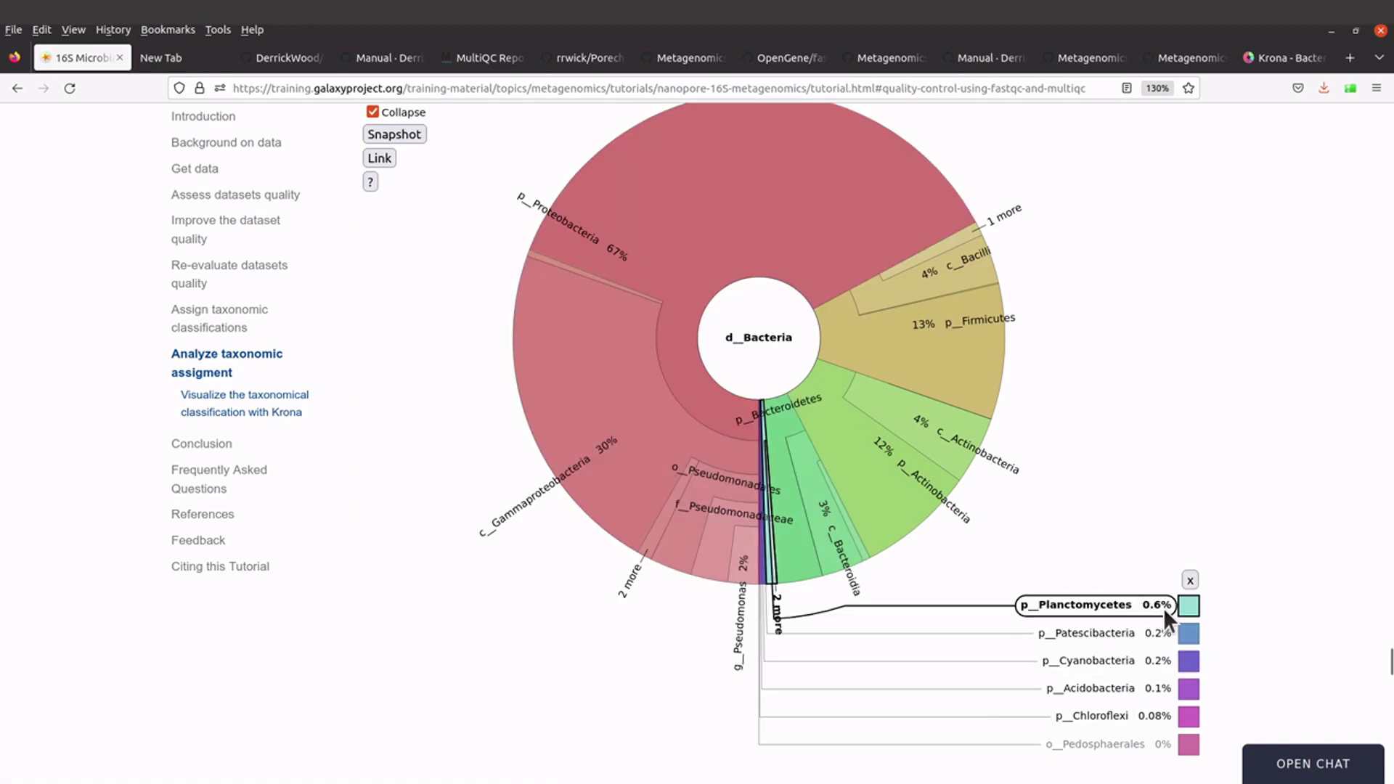
pyautogui.scroll(5, 1127, 573)
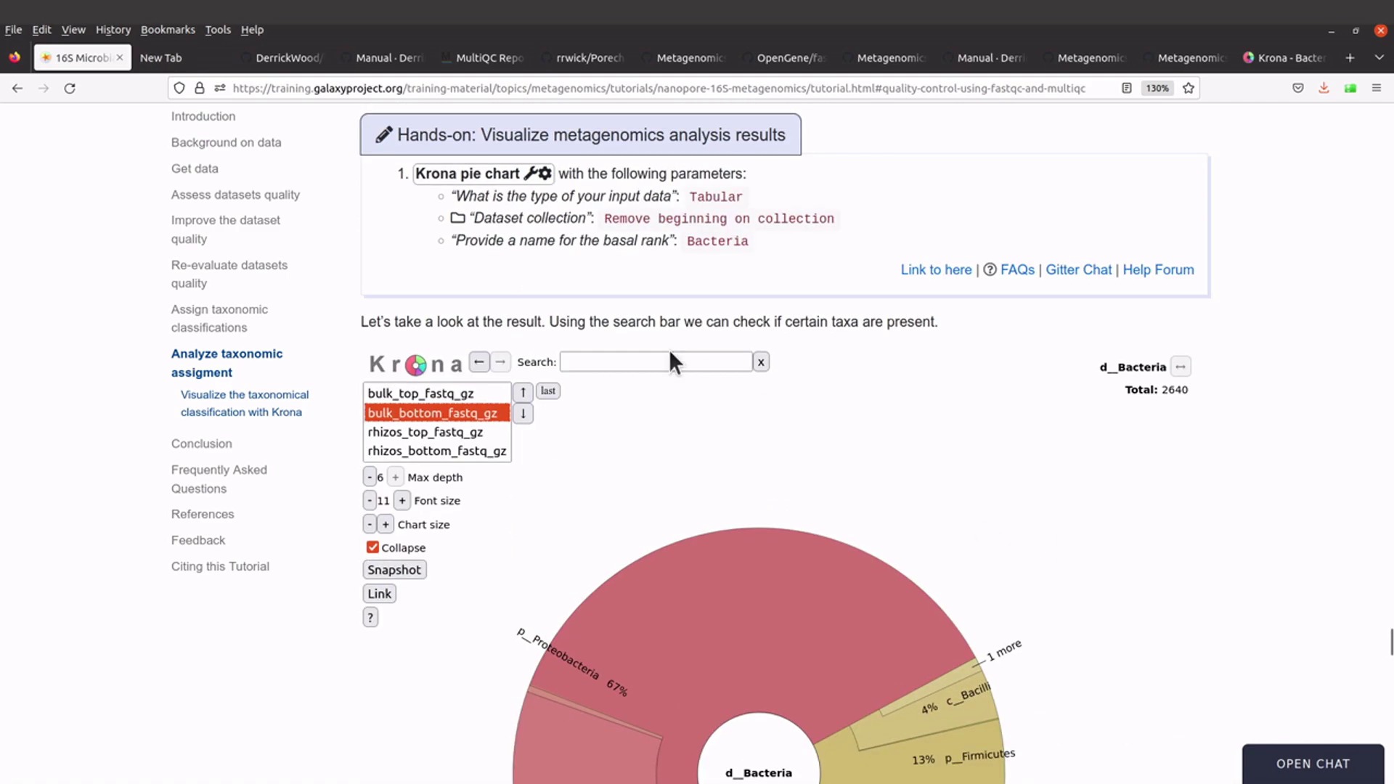
pyautogui.scroll(1, 669, 350)
pyautogui.scroll(-12, 673, 360)
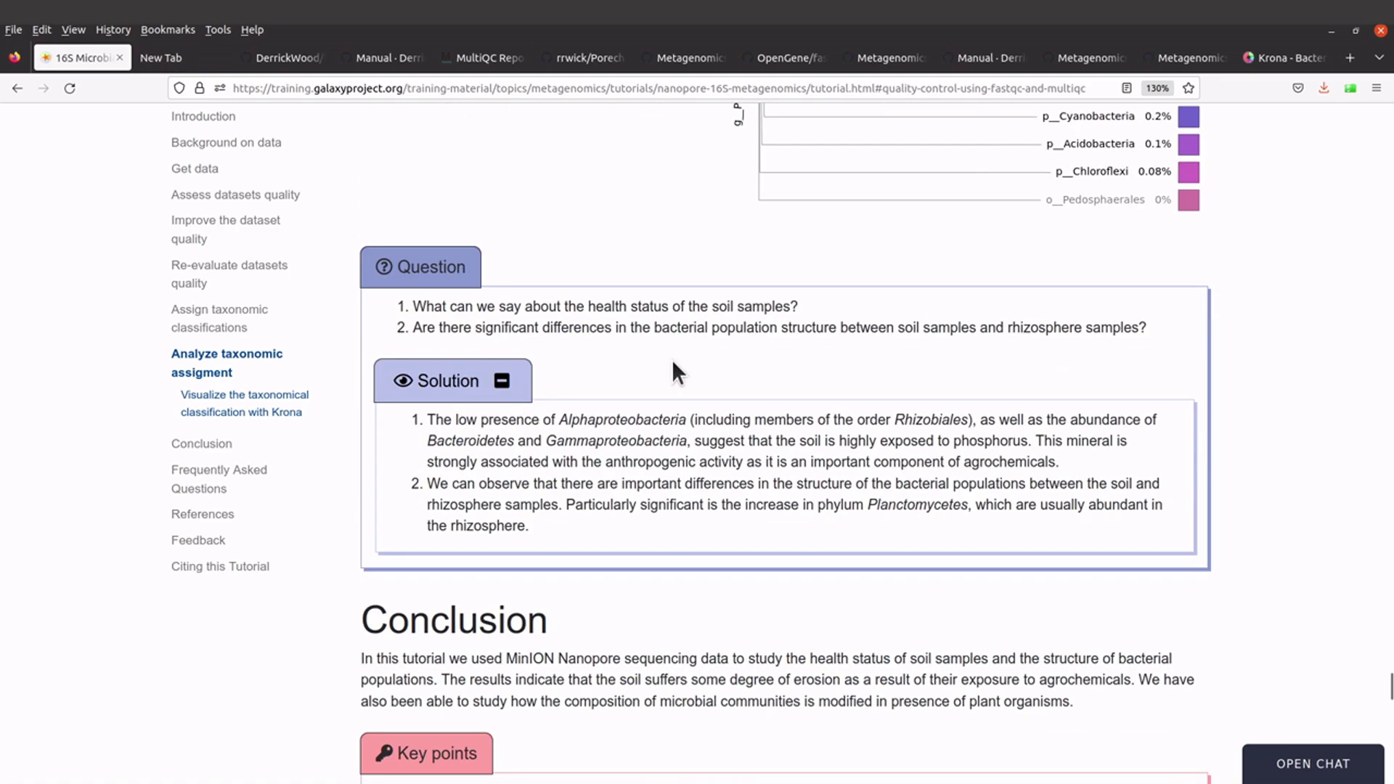
# Highlight 'phylum Planctomycetes' in the Solution's second point and return to the Krona chart.
pyautogui.scroll(-3, 672, 359)
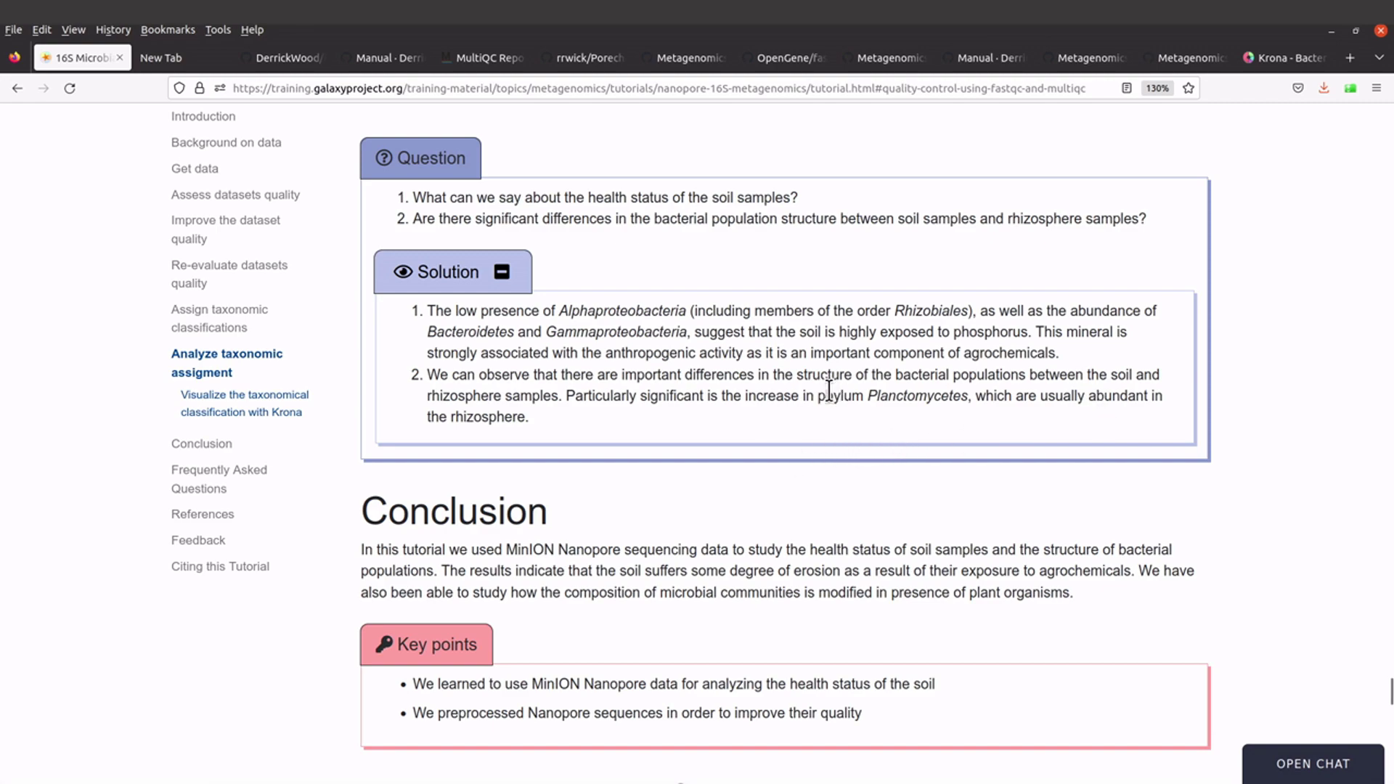
pyautogui.moveTo(823, 394); pyautogui.dragTo(940, 396)
pyautogui.scroll(10, 665, 399)
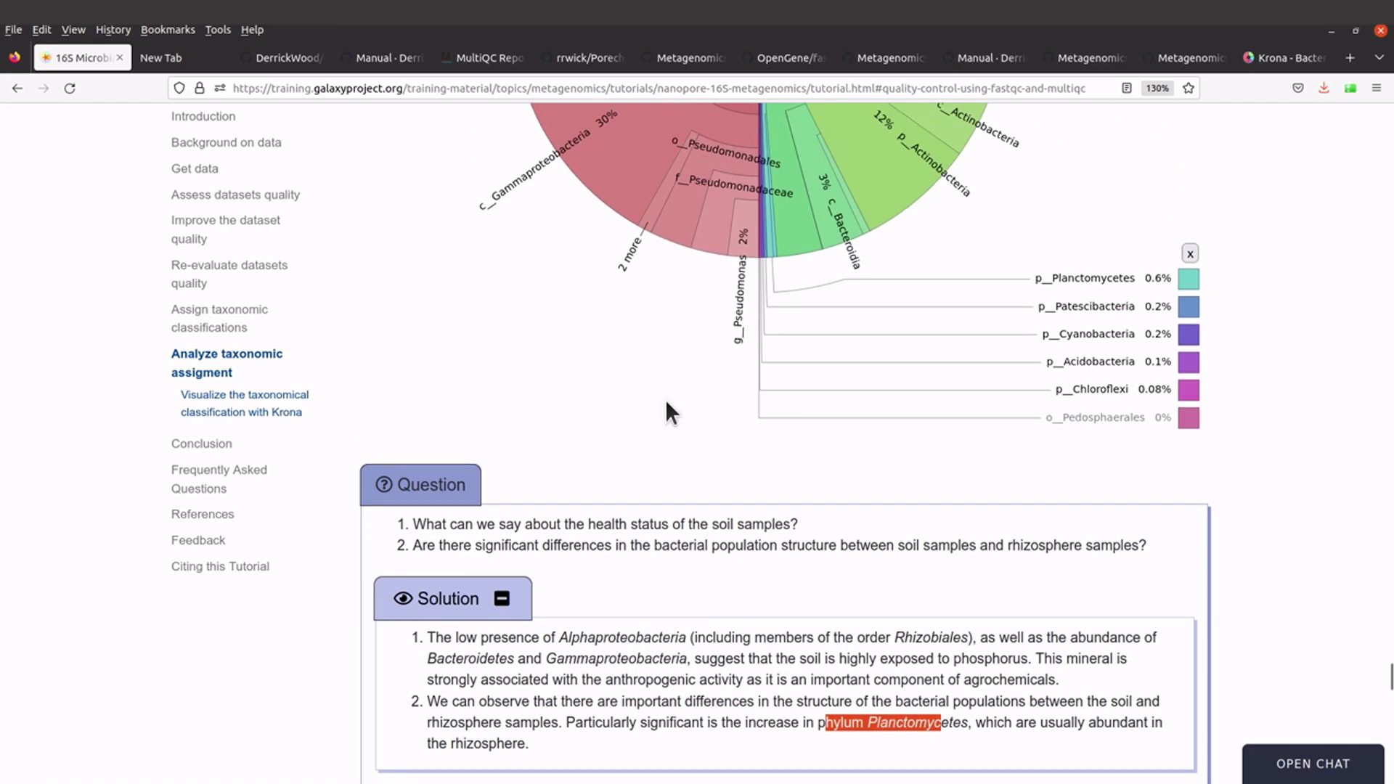
pyautogui.scroll(6, 592, 408)
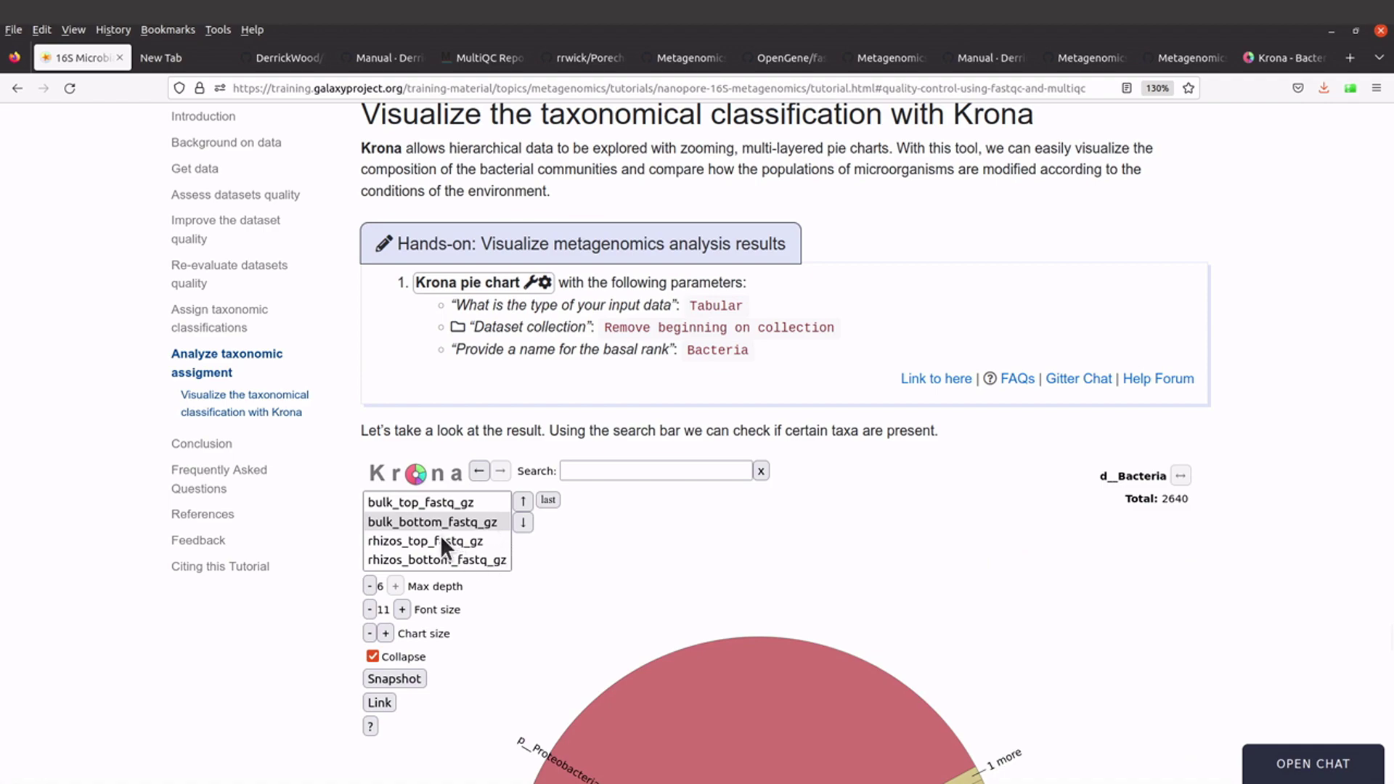
pyautogui.click(441, 537)
pyautogui.scroll(-3, 490, 557)
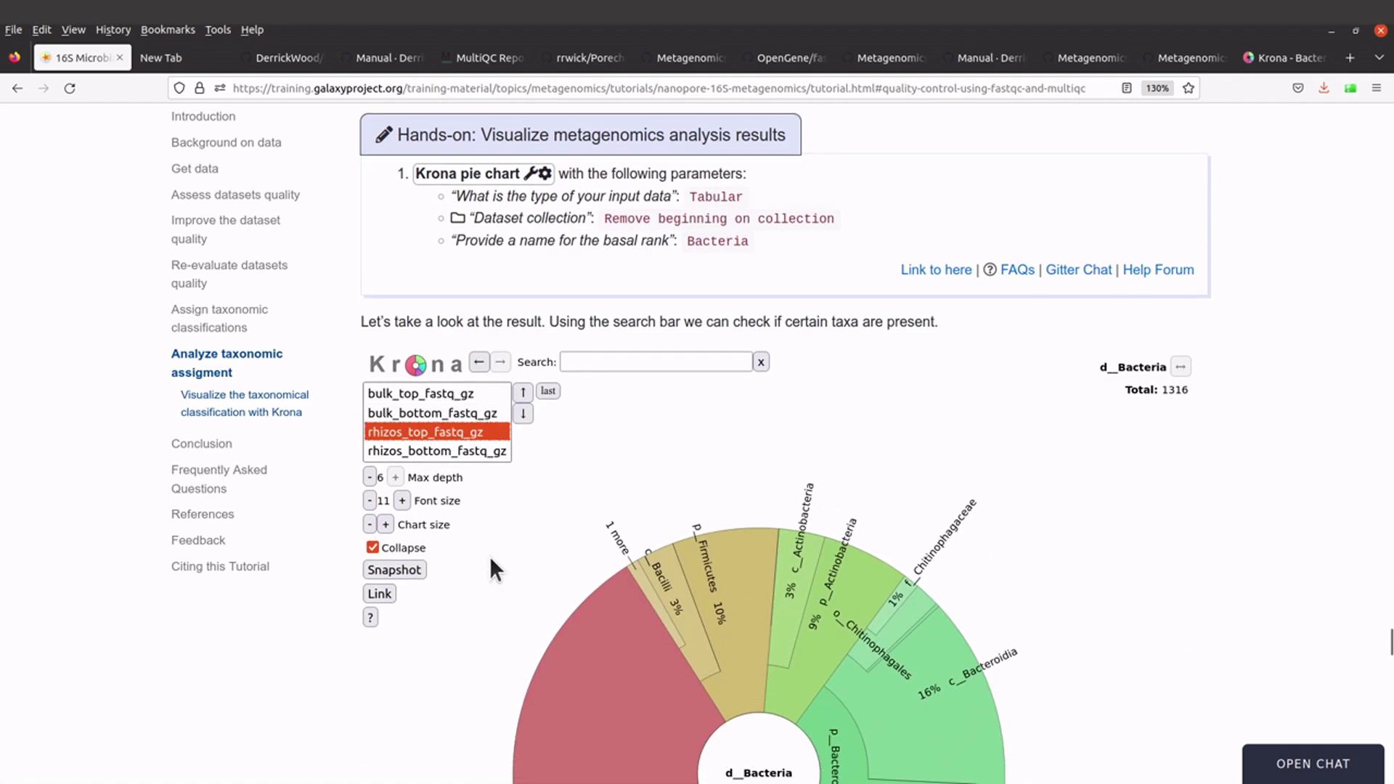
pyautogui.click(483, 449)
pyautogui.click(490, 434)
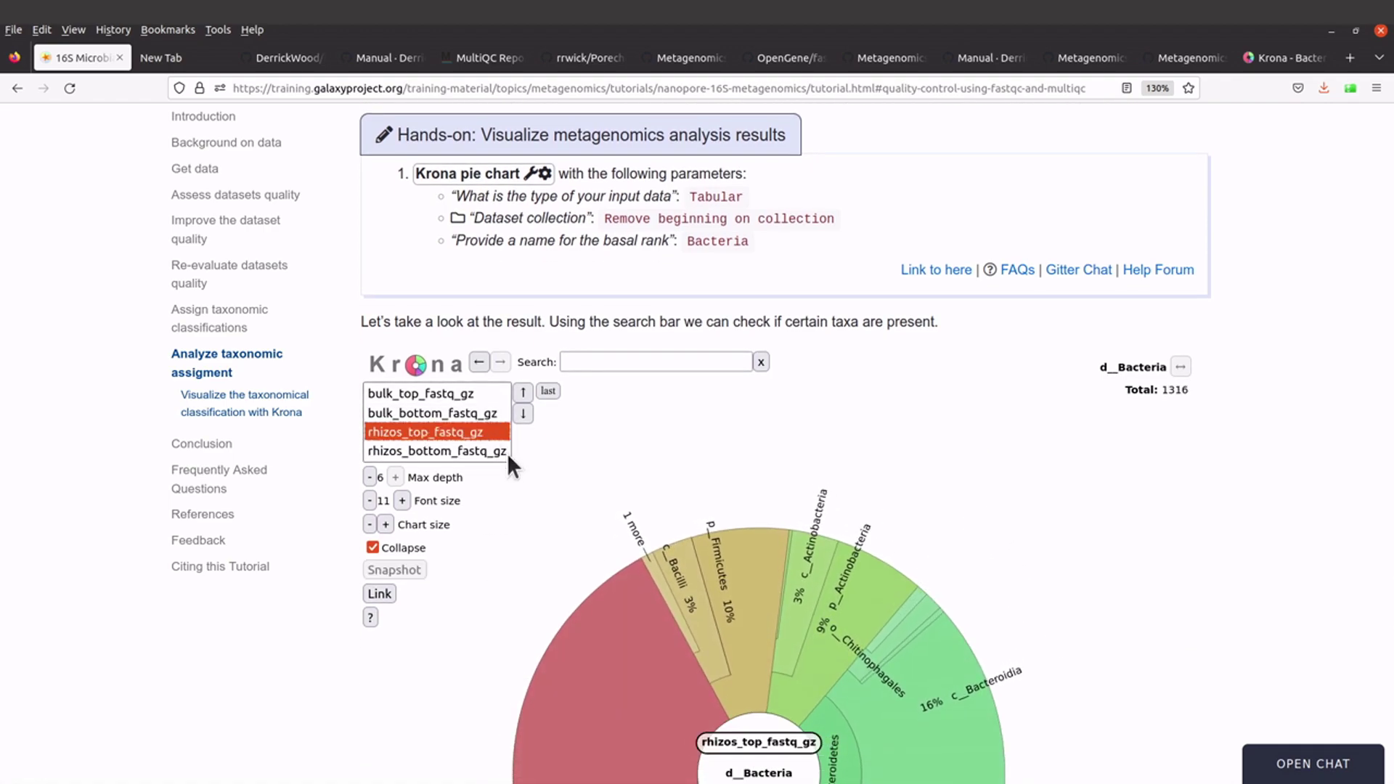
pyautogui.scroll(-3, 525, 465)
pyautogui.click(478, 339)
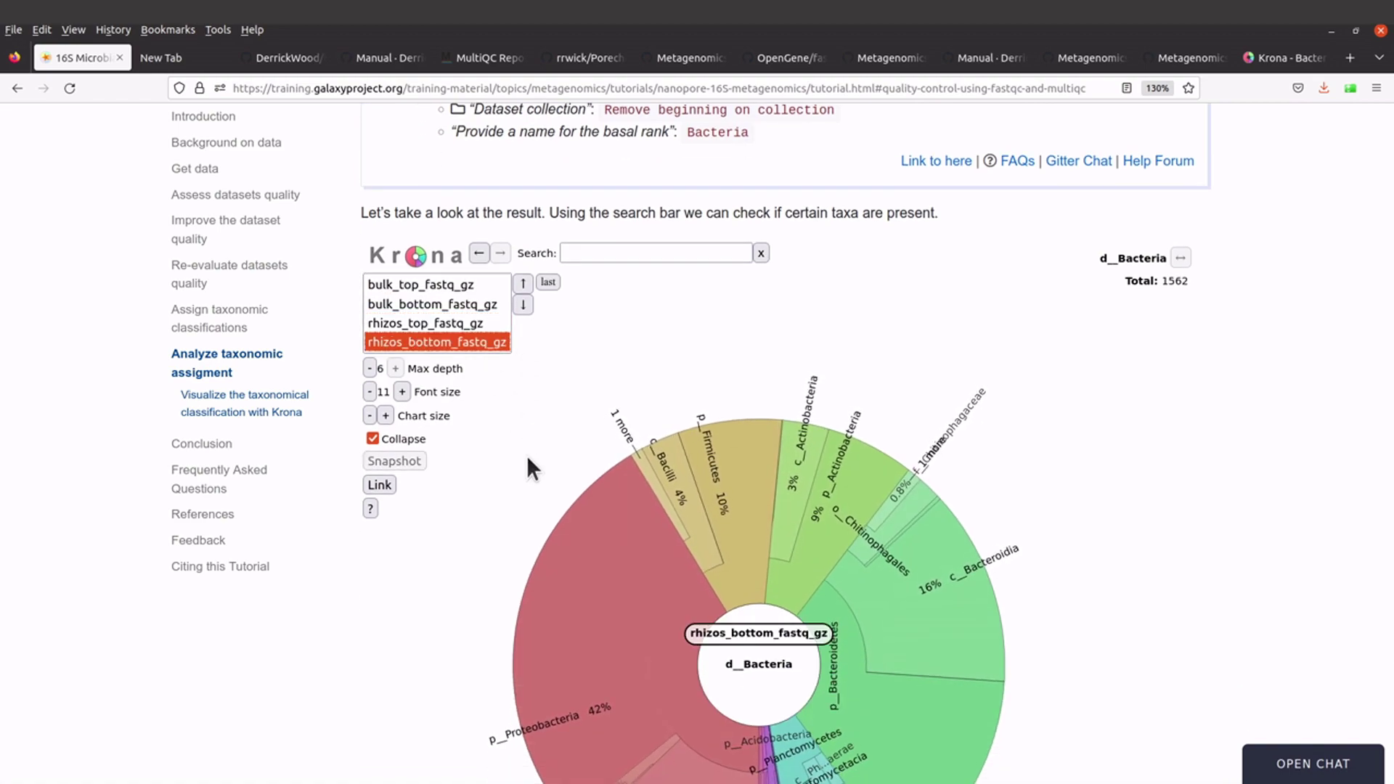
pyautogui.click(441, 283)
pyautogui.scroll(-10, 511, 377)
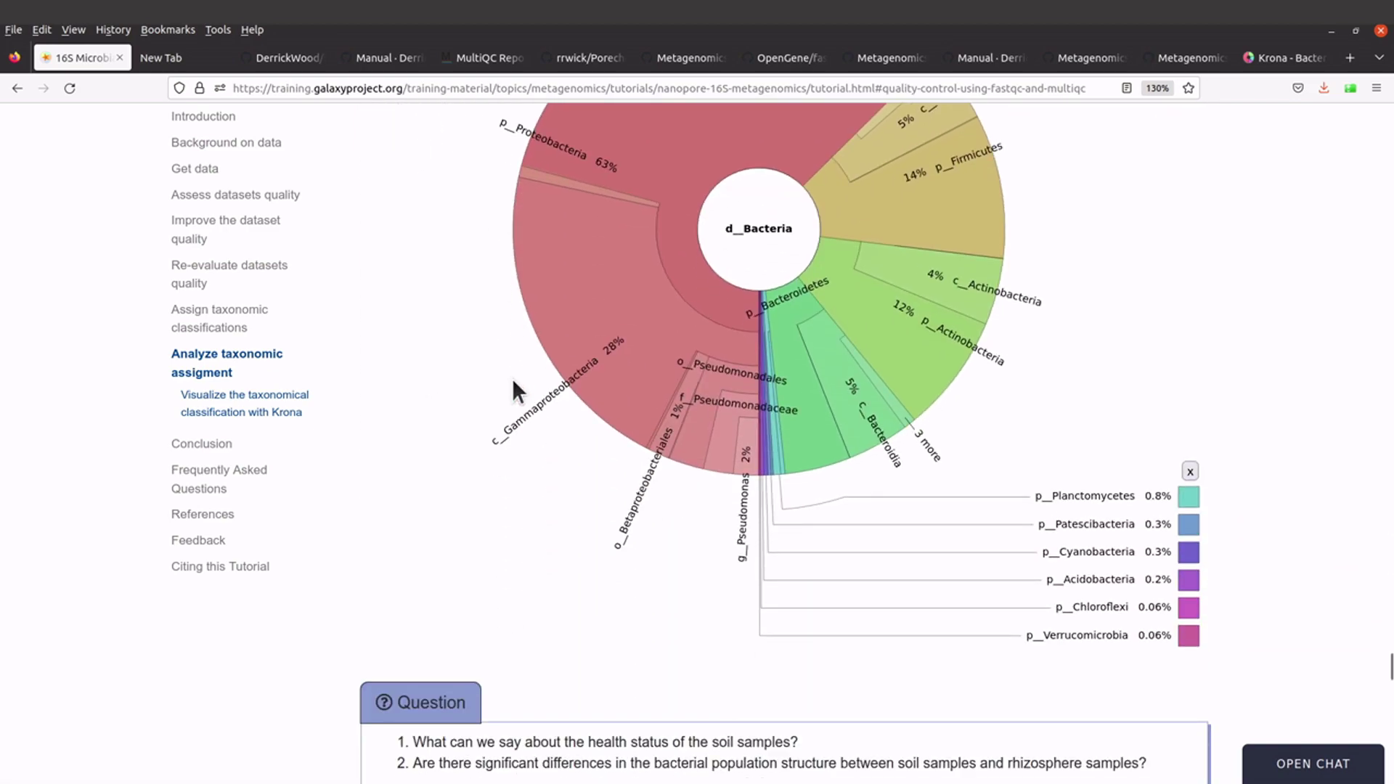
pyautogui.scroll(5, 512, 378)
pyautogui.scroll(5, 498, 355)
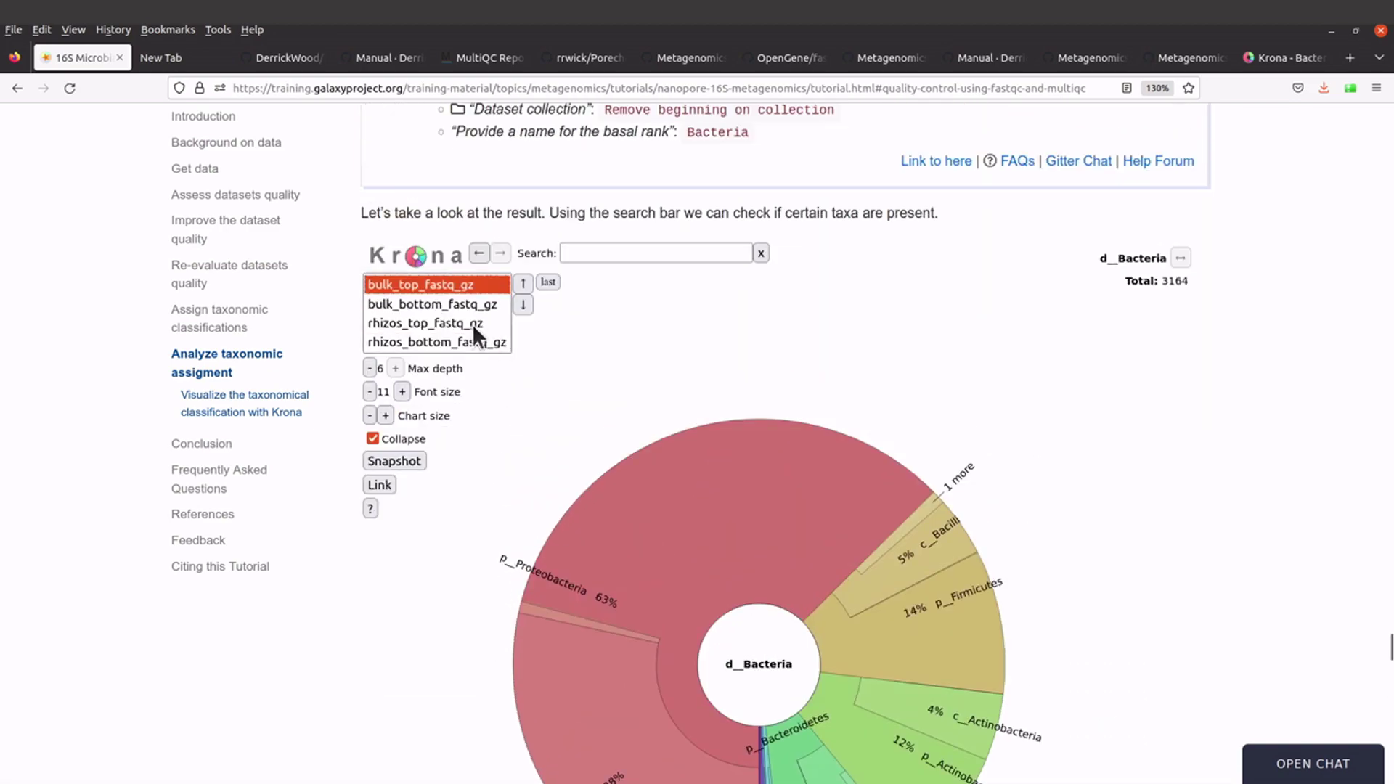
pyautogui.scroll(-10, 556, 386)
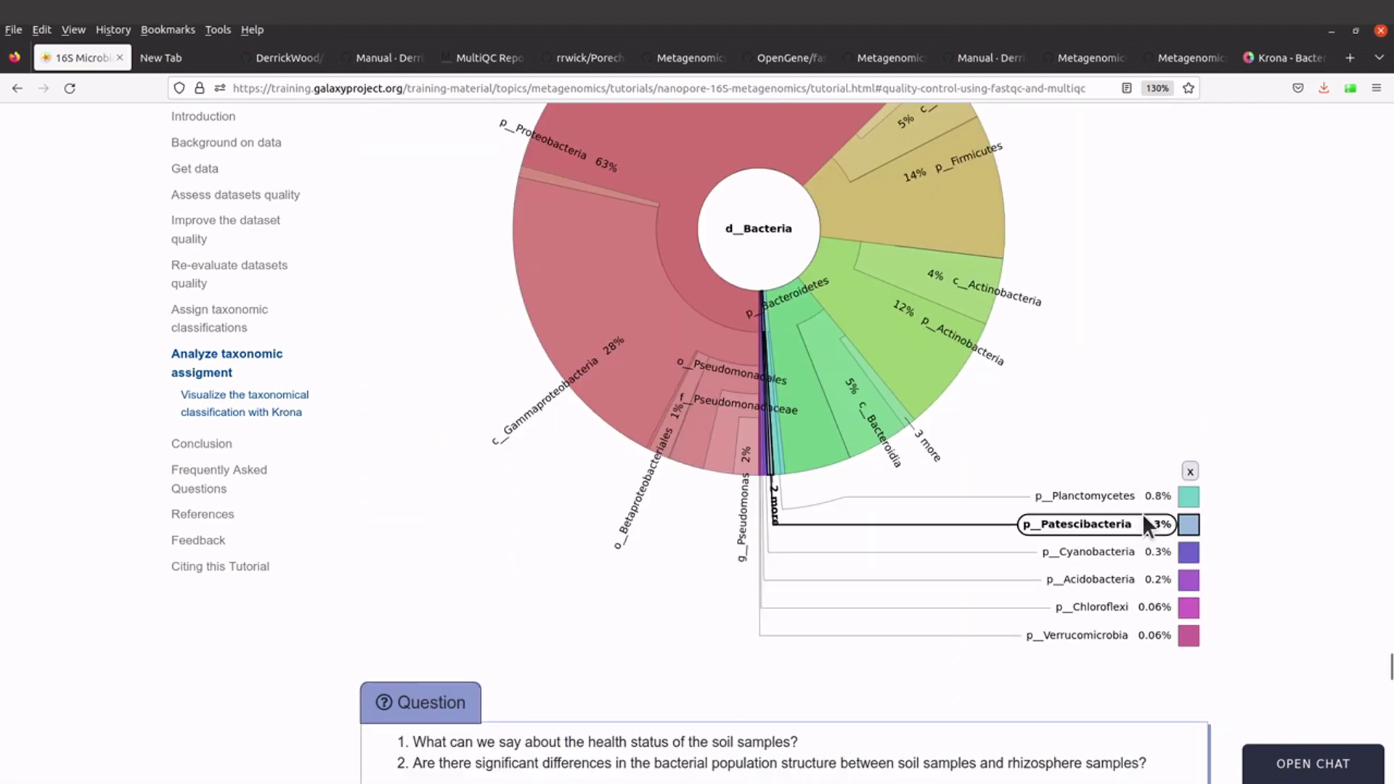
pyautogui.scroll(3, 742, 445)
pyautogui.scroll(4, 742, 444)
pyautogui.click(443, 194)
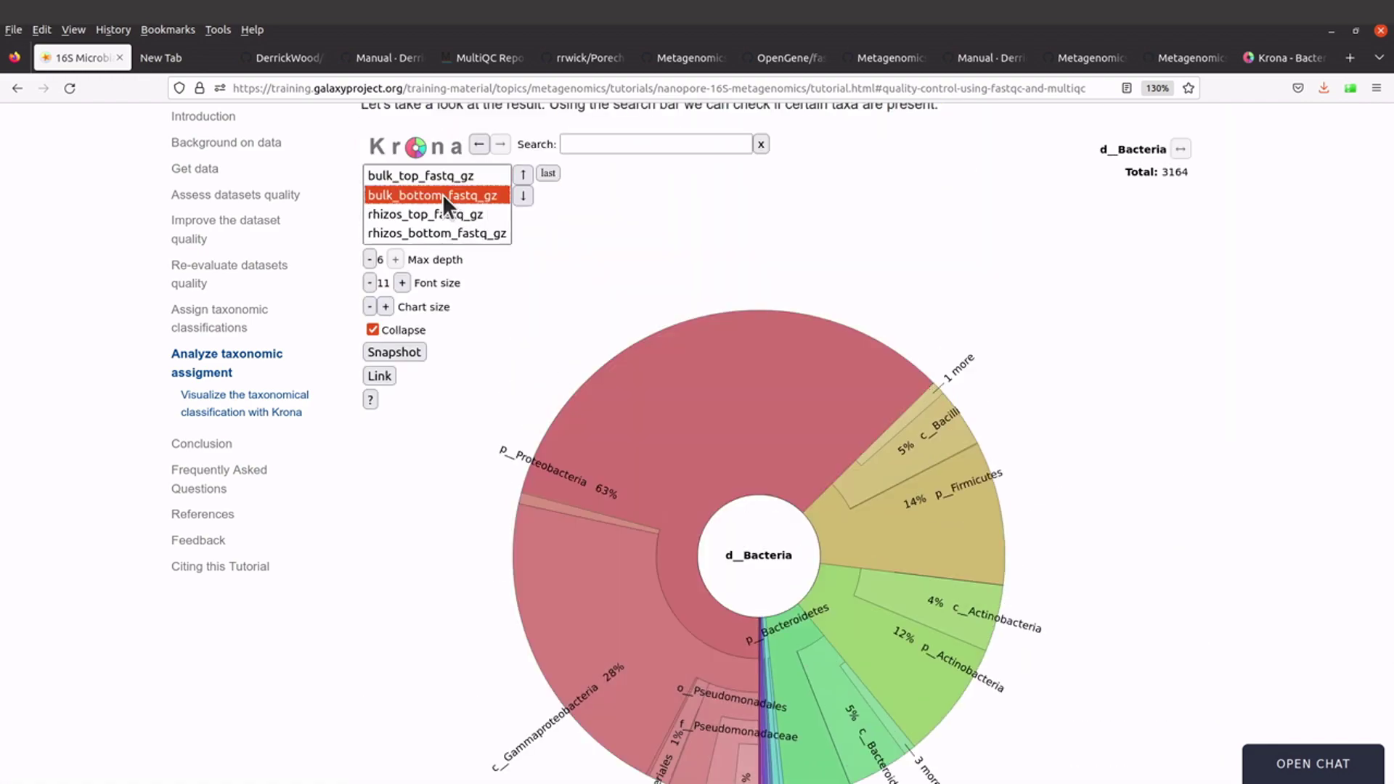
pyautogui.scroll(-5, 669, 391)
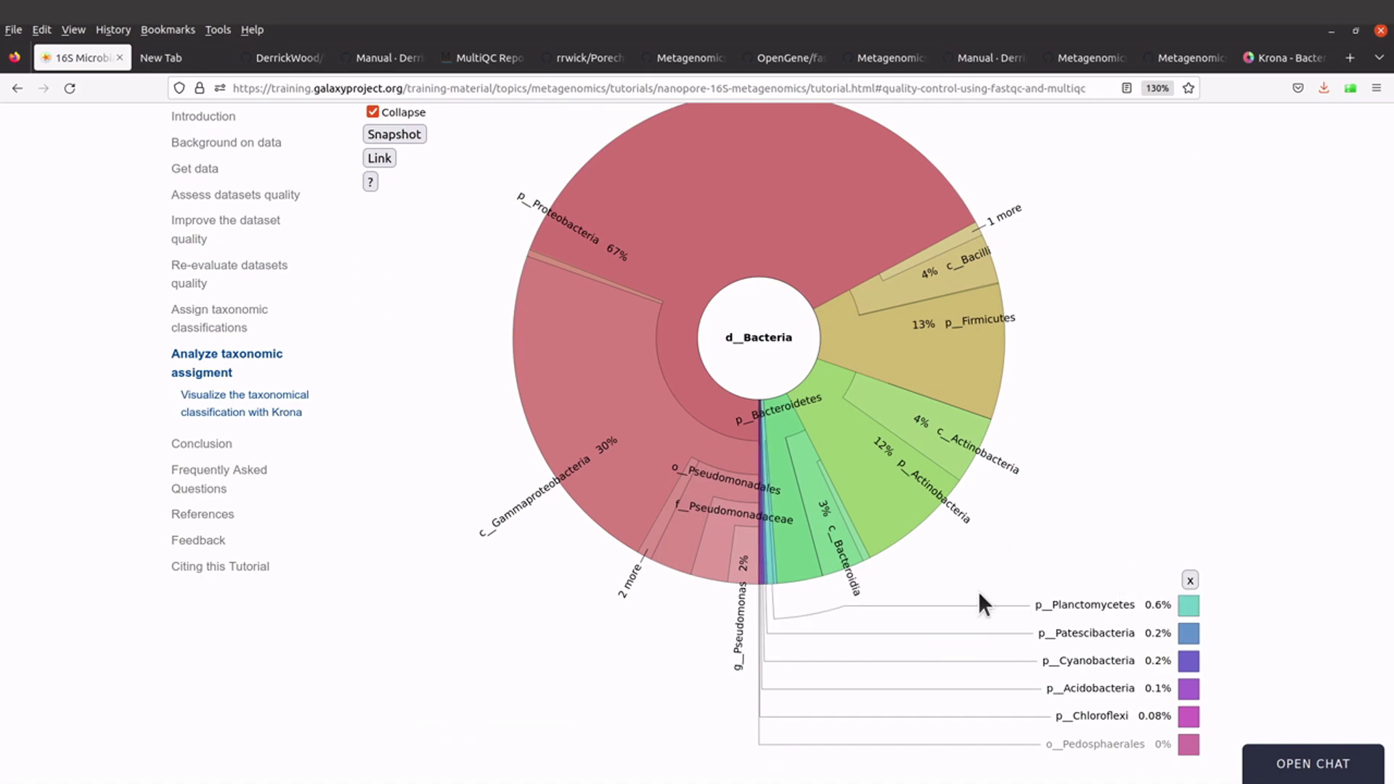
pyautogui.scroll(-10, 978, 591)
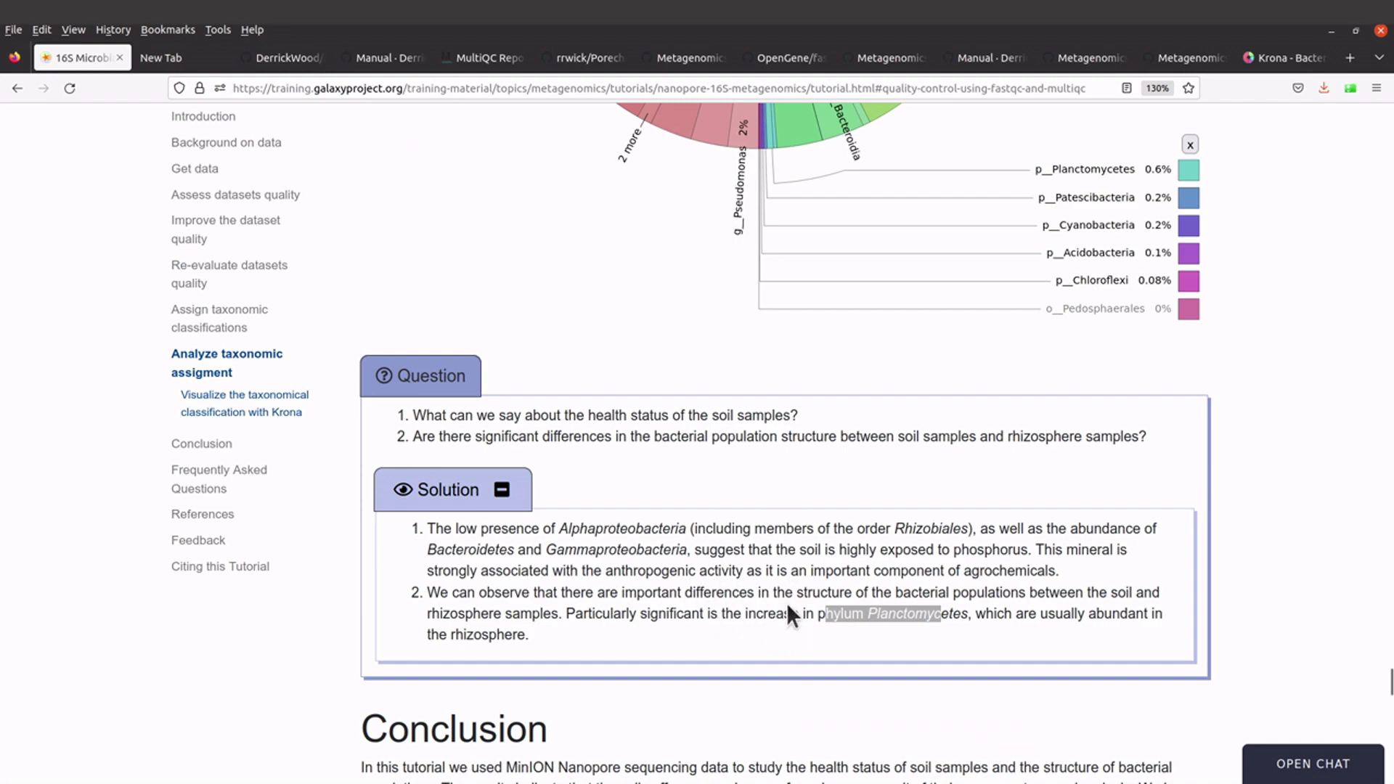
# Clear the 'phylum Planctomycetes' text selection in the Solution box.
pyautogui.click(861, 629)
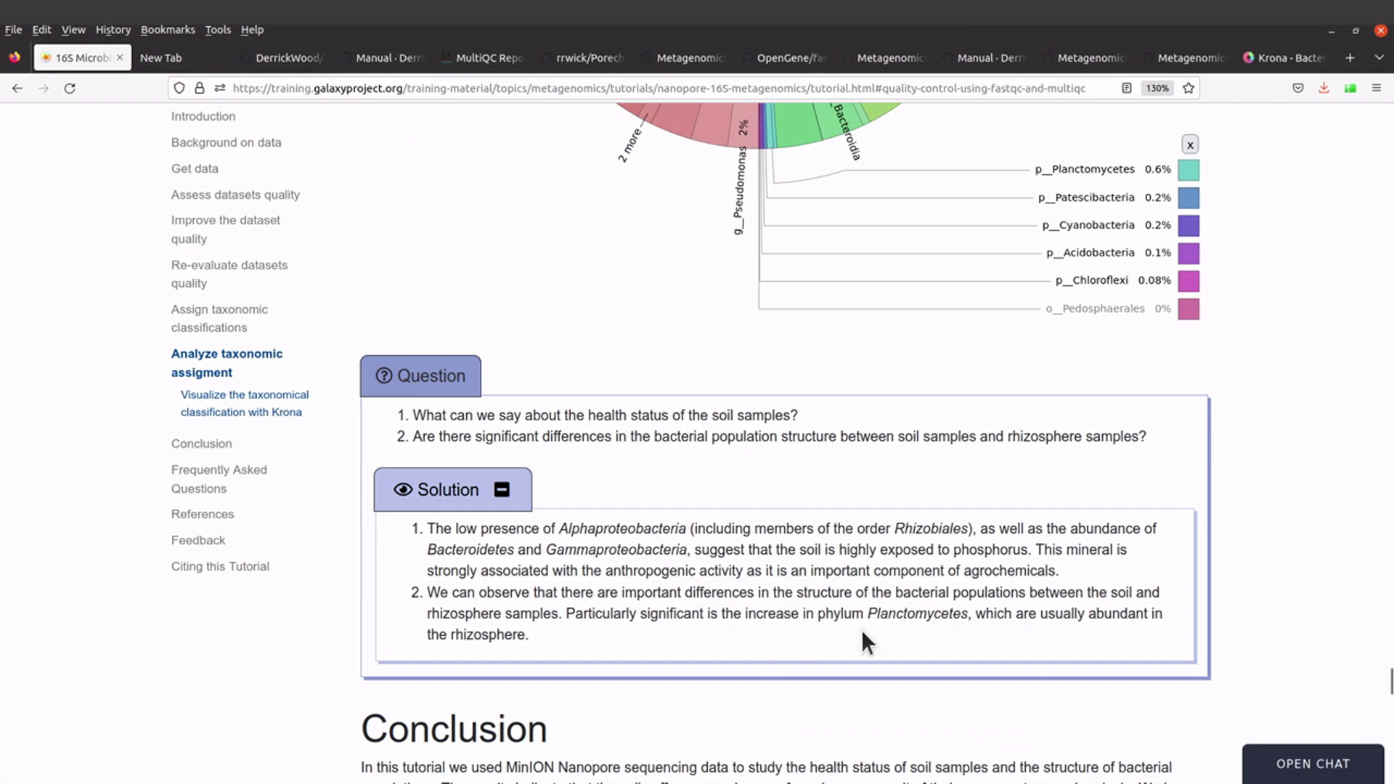